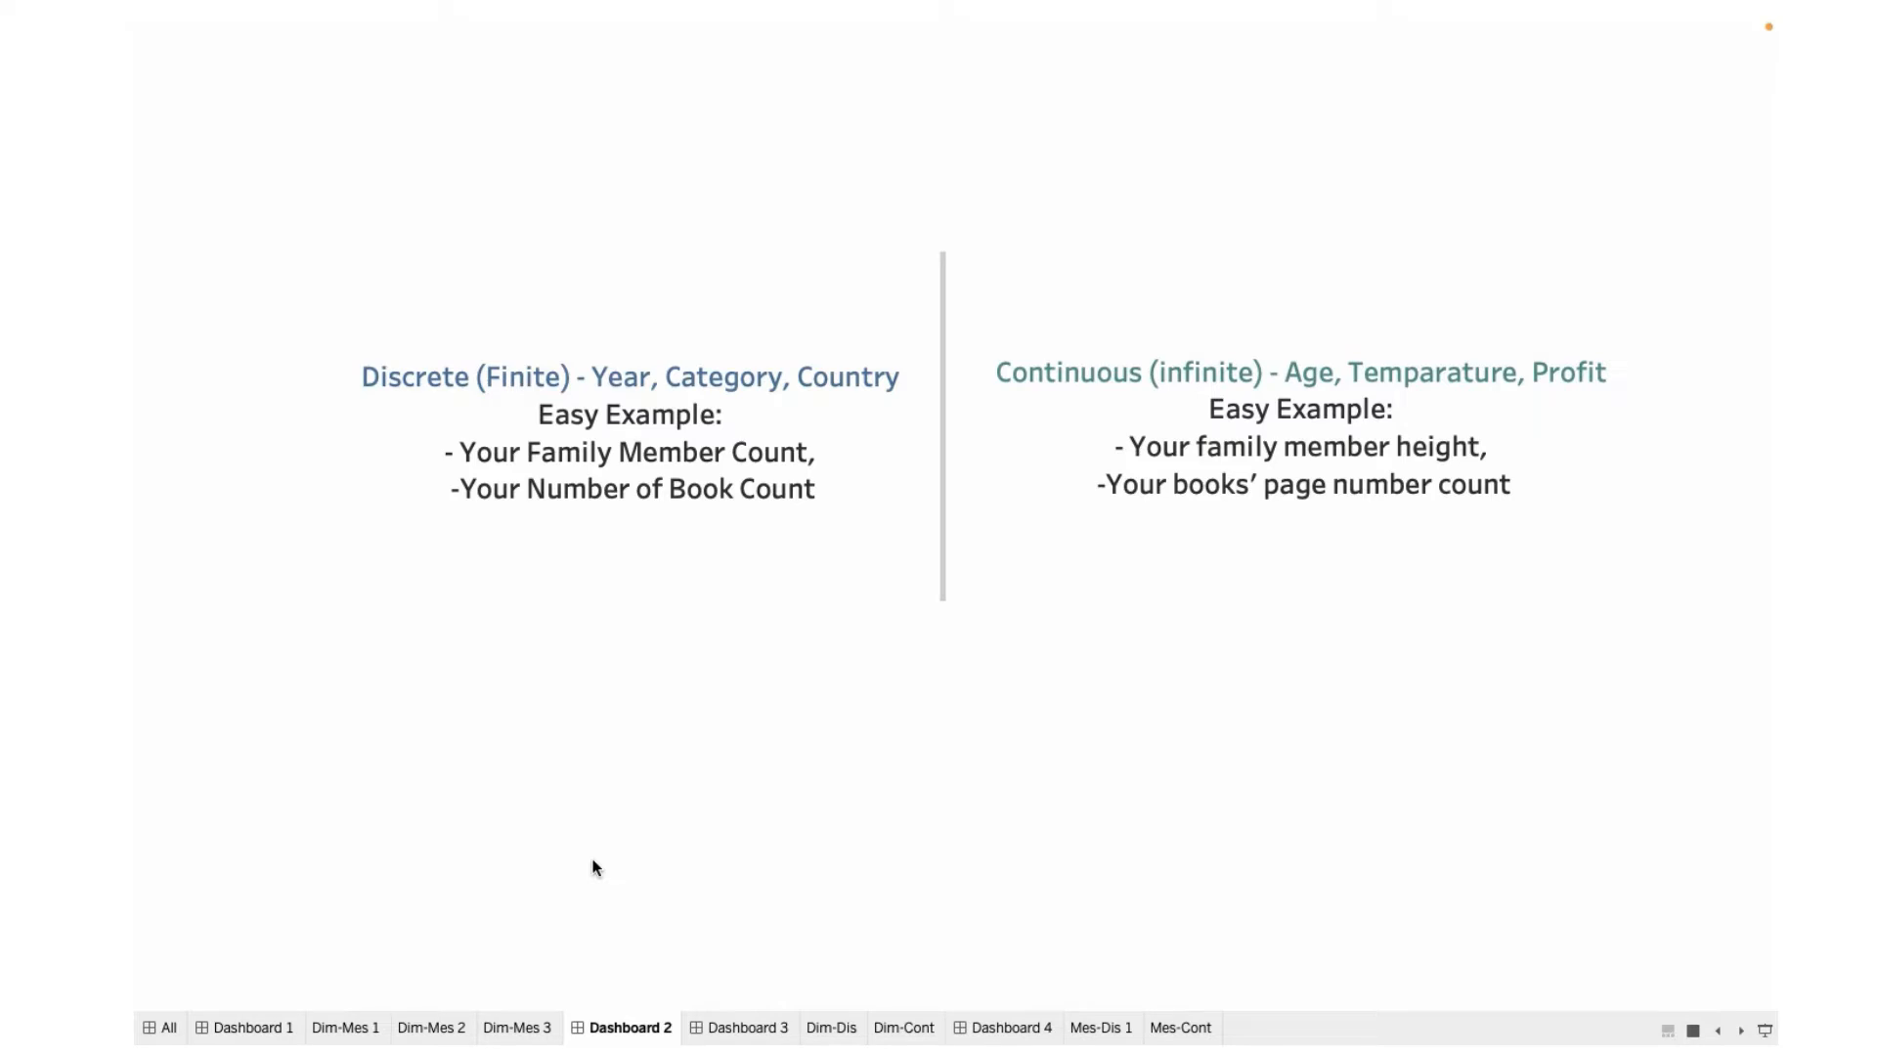
# Step: Review the Dimension diagram on Dashboard 3 and the Measure diagram on Dashboard 4, and show the Dim-Dis sheet
pyautogui.click(731, 1030)
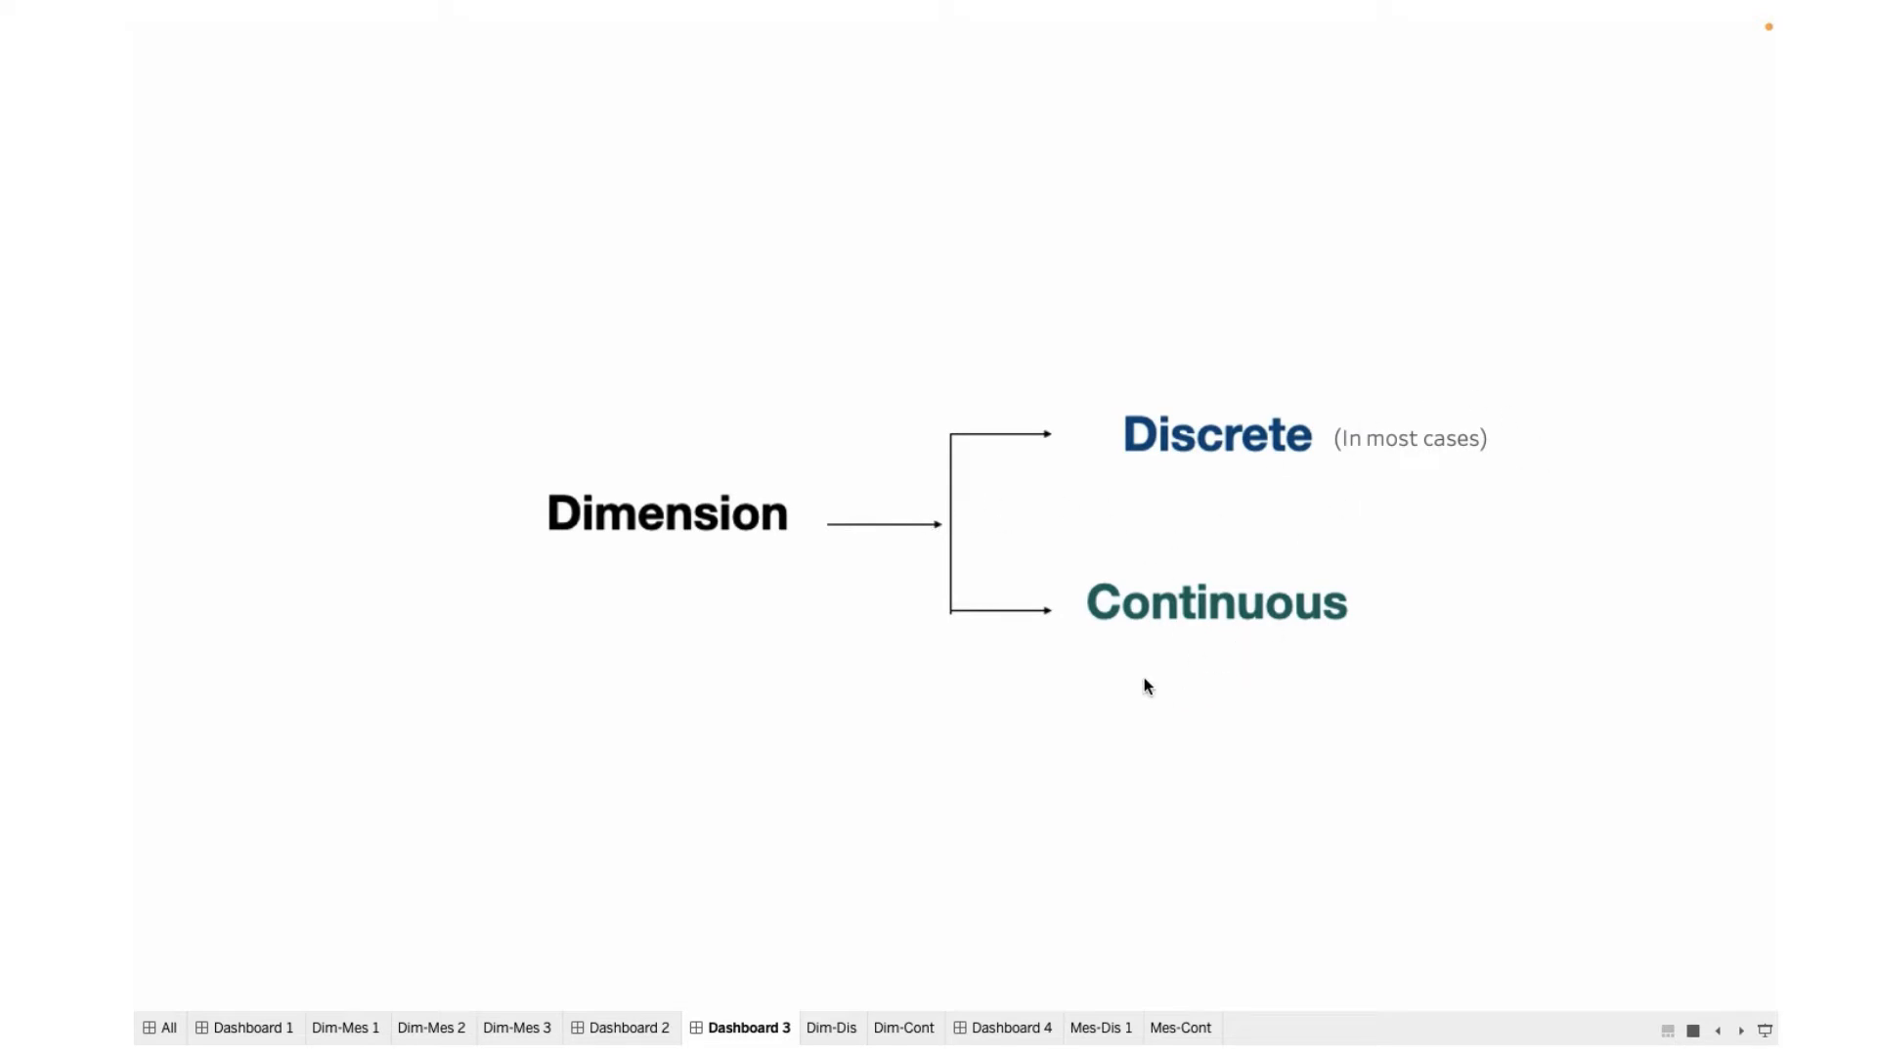
pyautogui.click(1007, 1027)
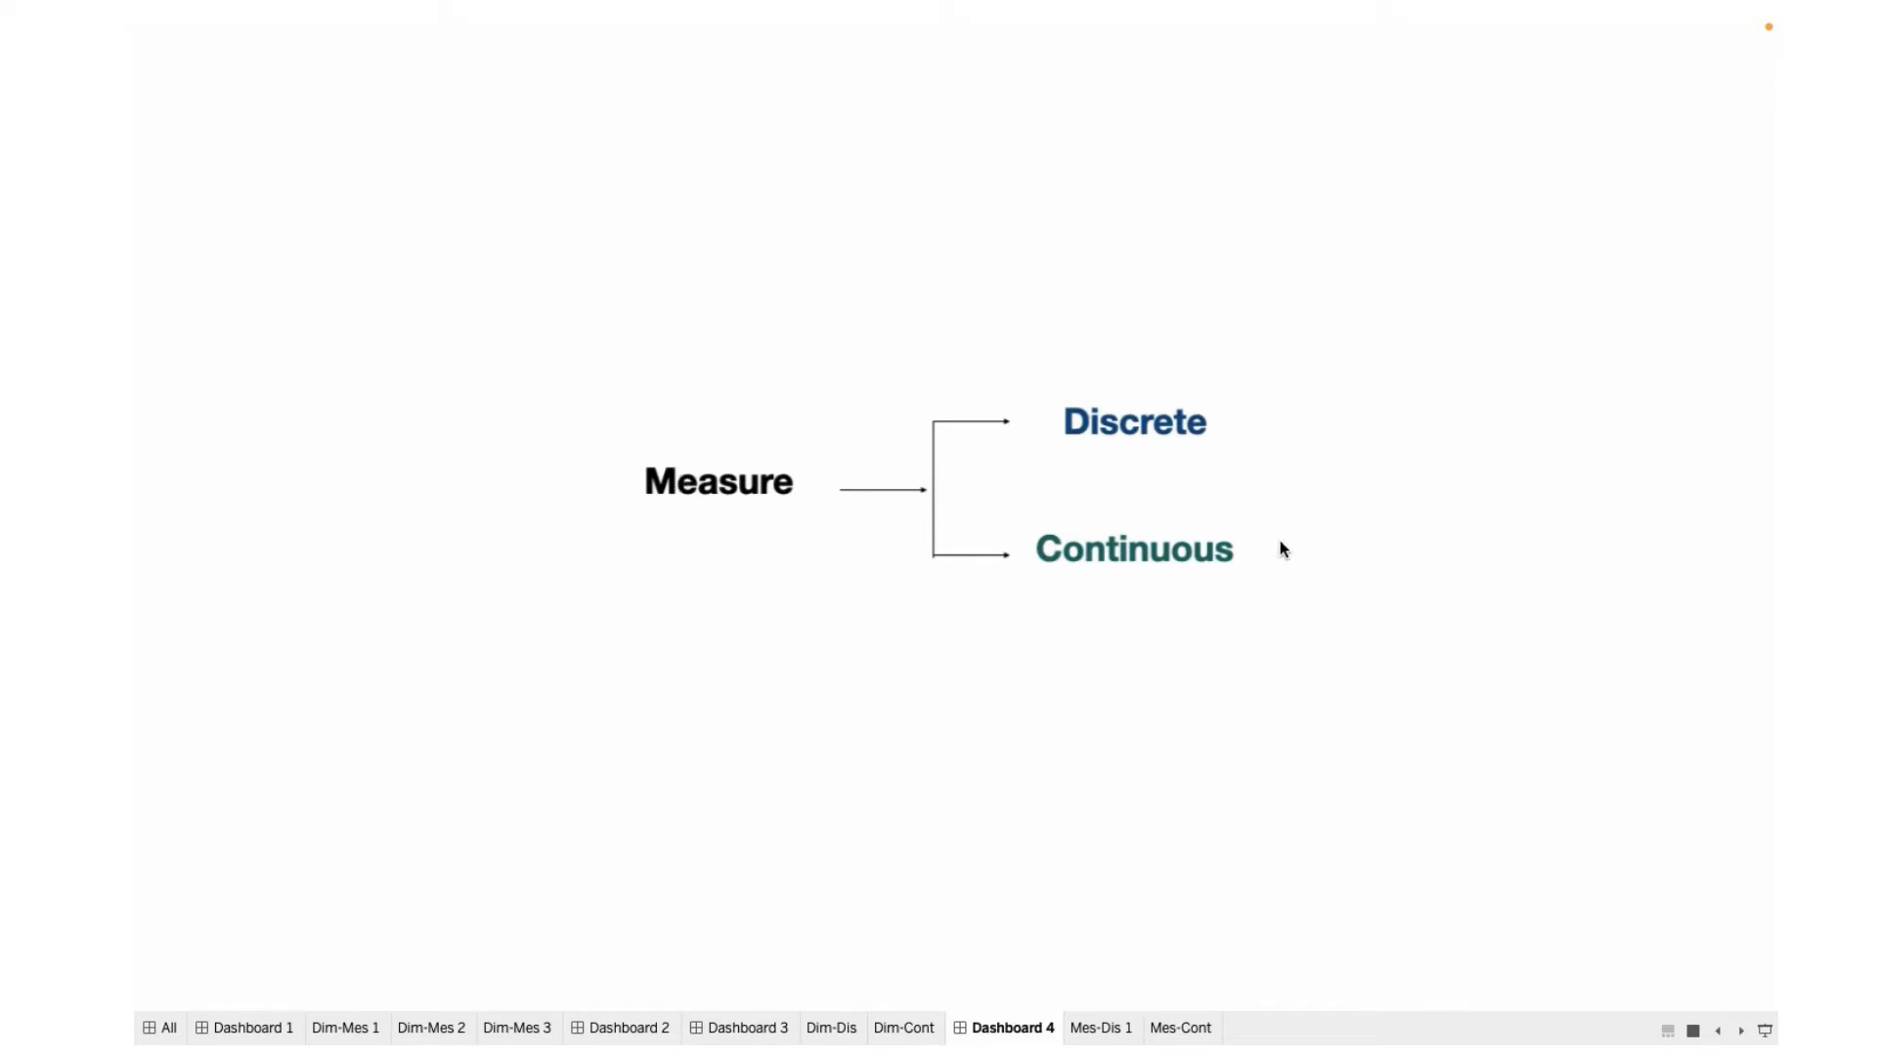
pyautogui.click(762, 1028)
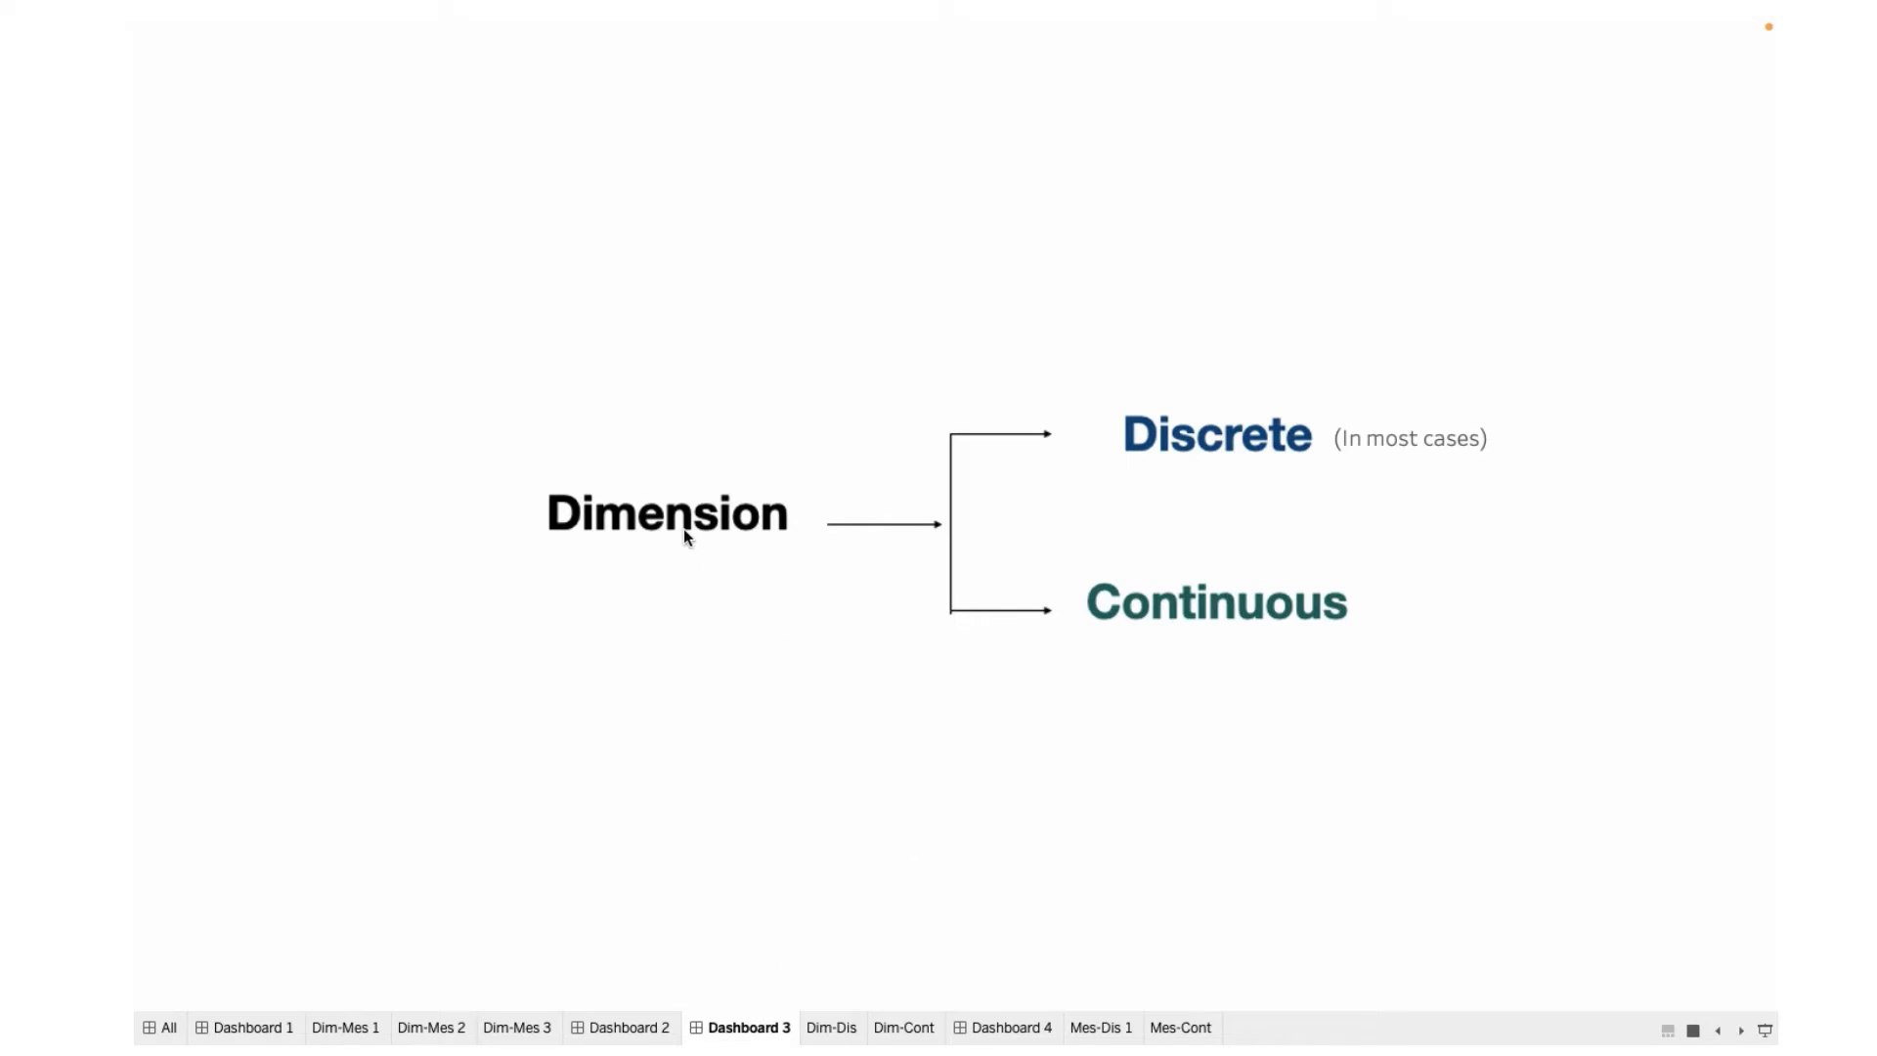
pyautogui.click(845, 1028)
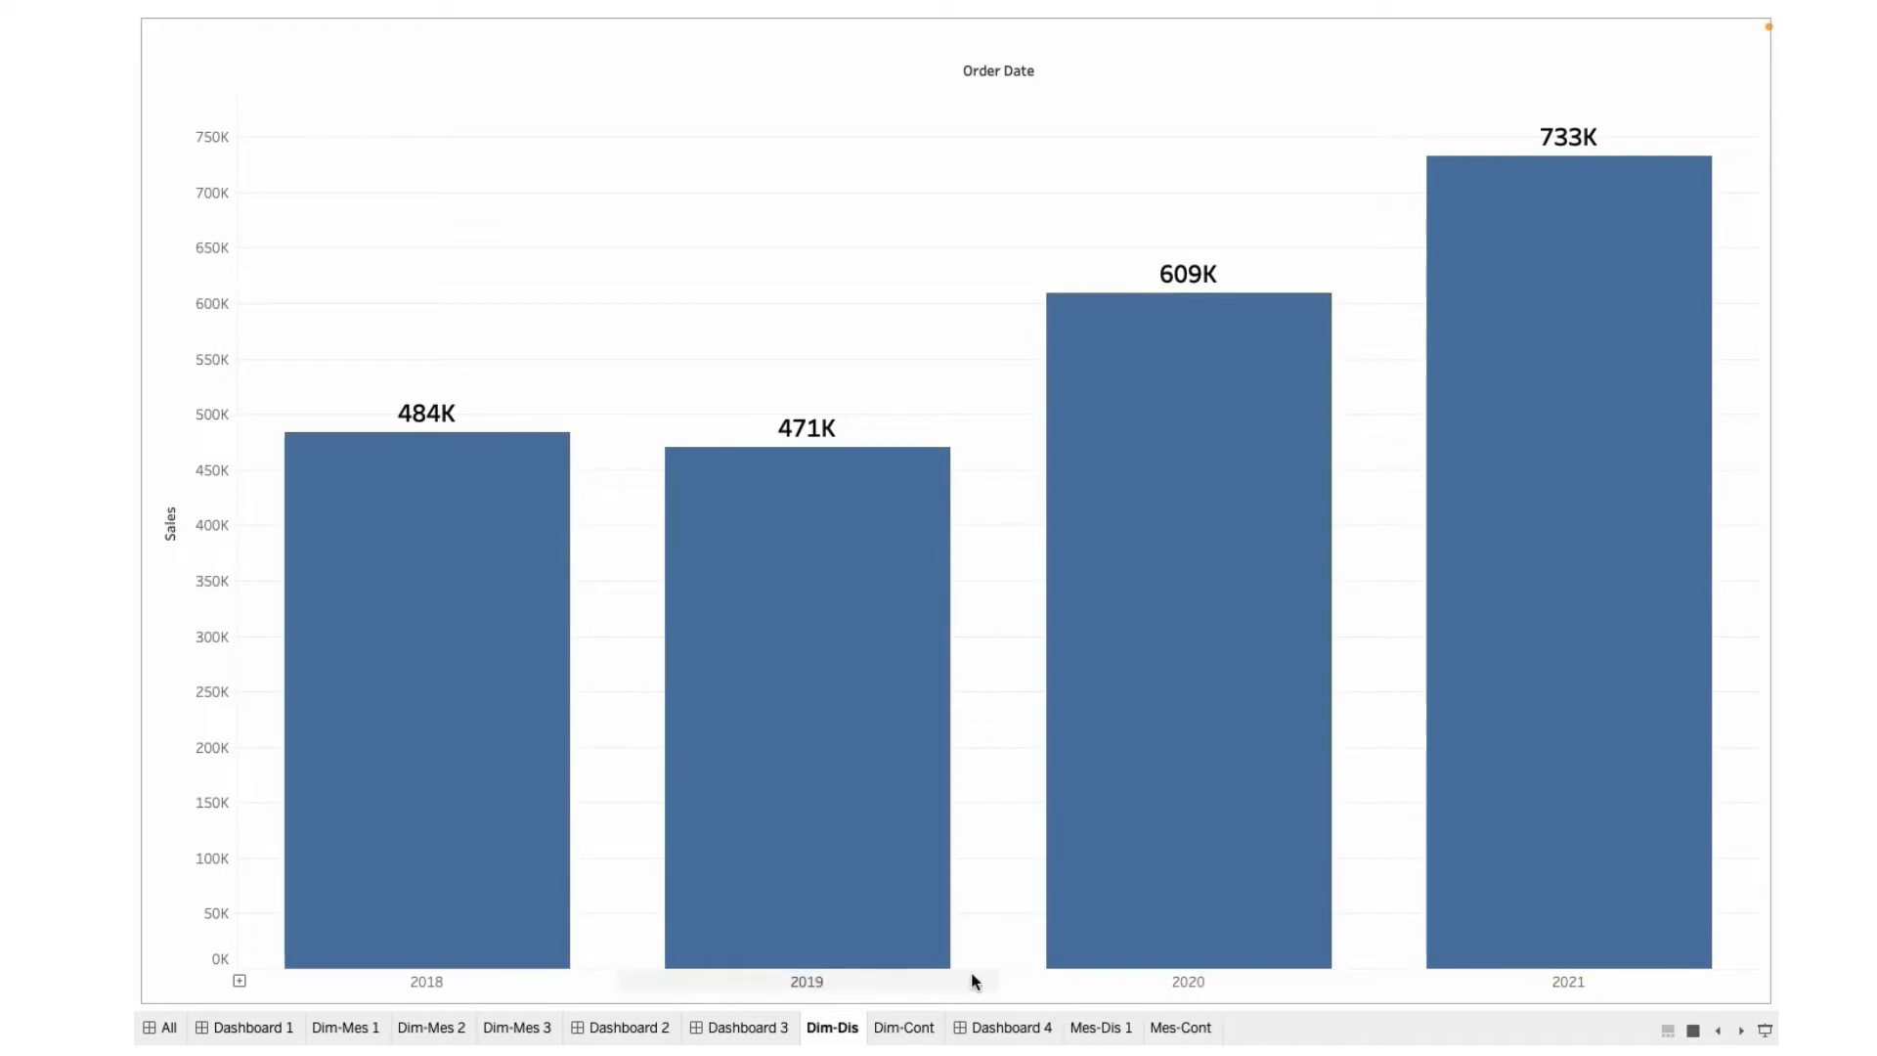
# Step: Open the Dim-Cont sheet and leave presentation mode
pyautogui.moveTo(919, 1036)
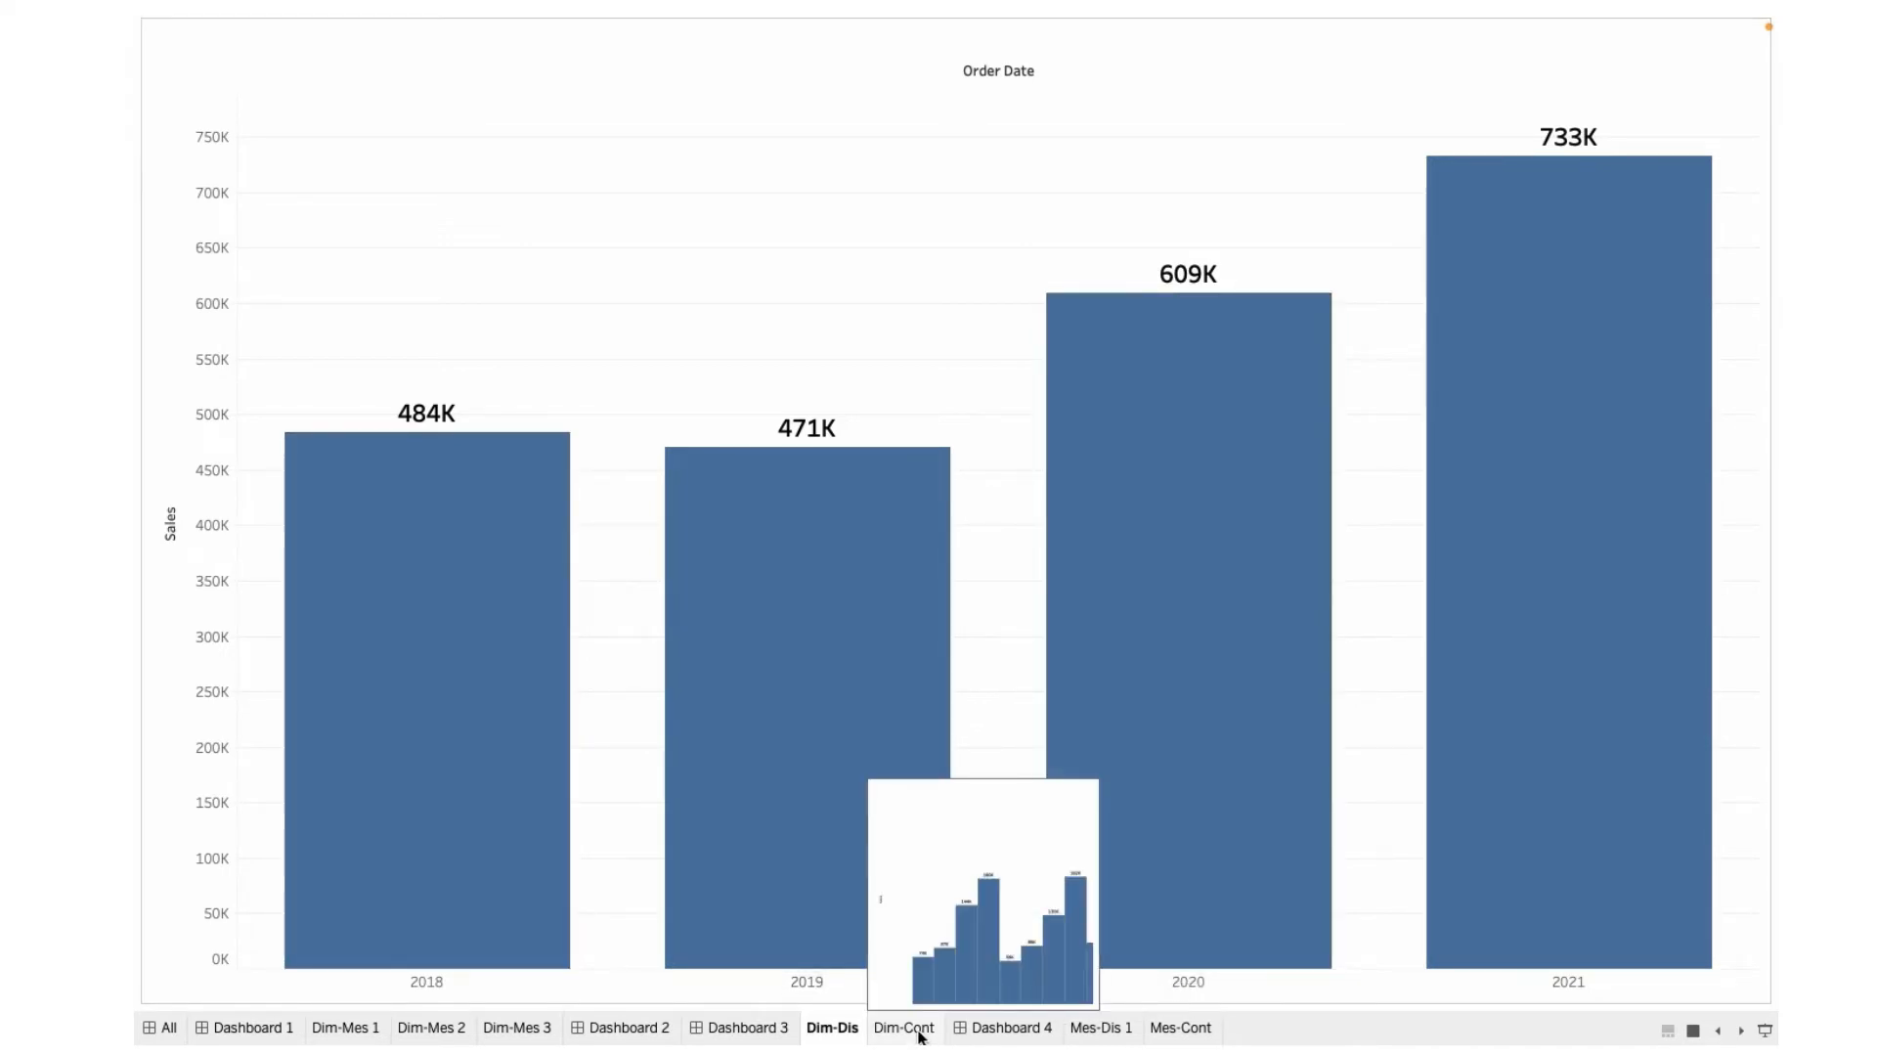
pyautogui.click(919, 1036)
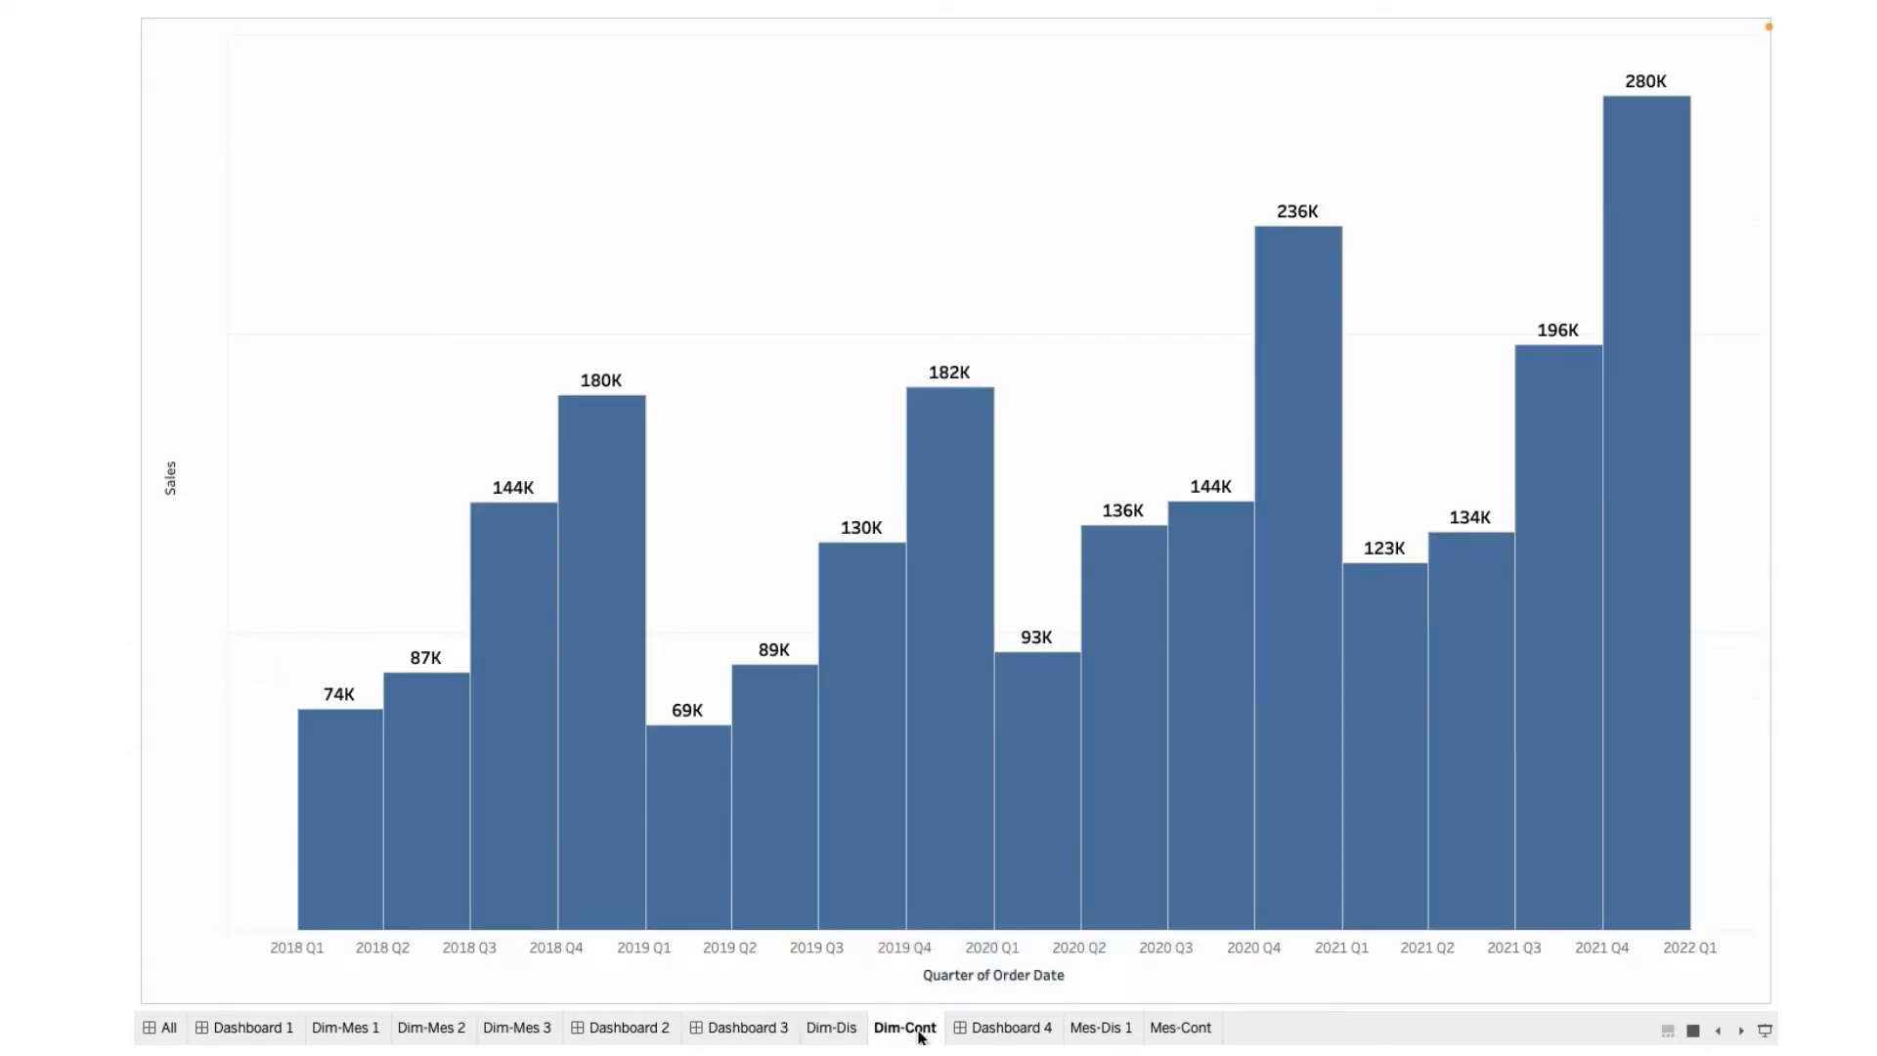
pyautogui.press('Escape')
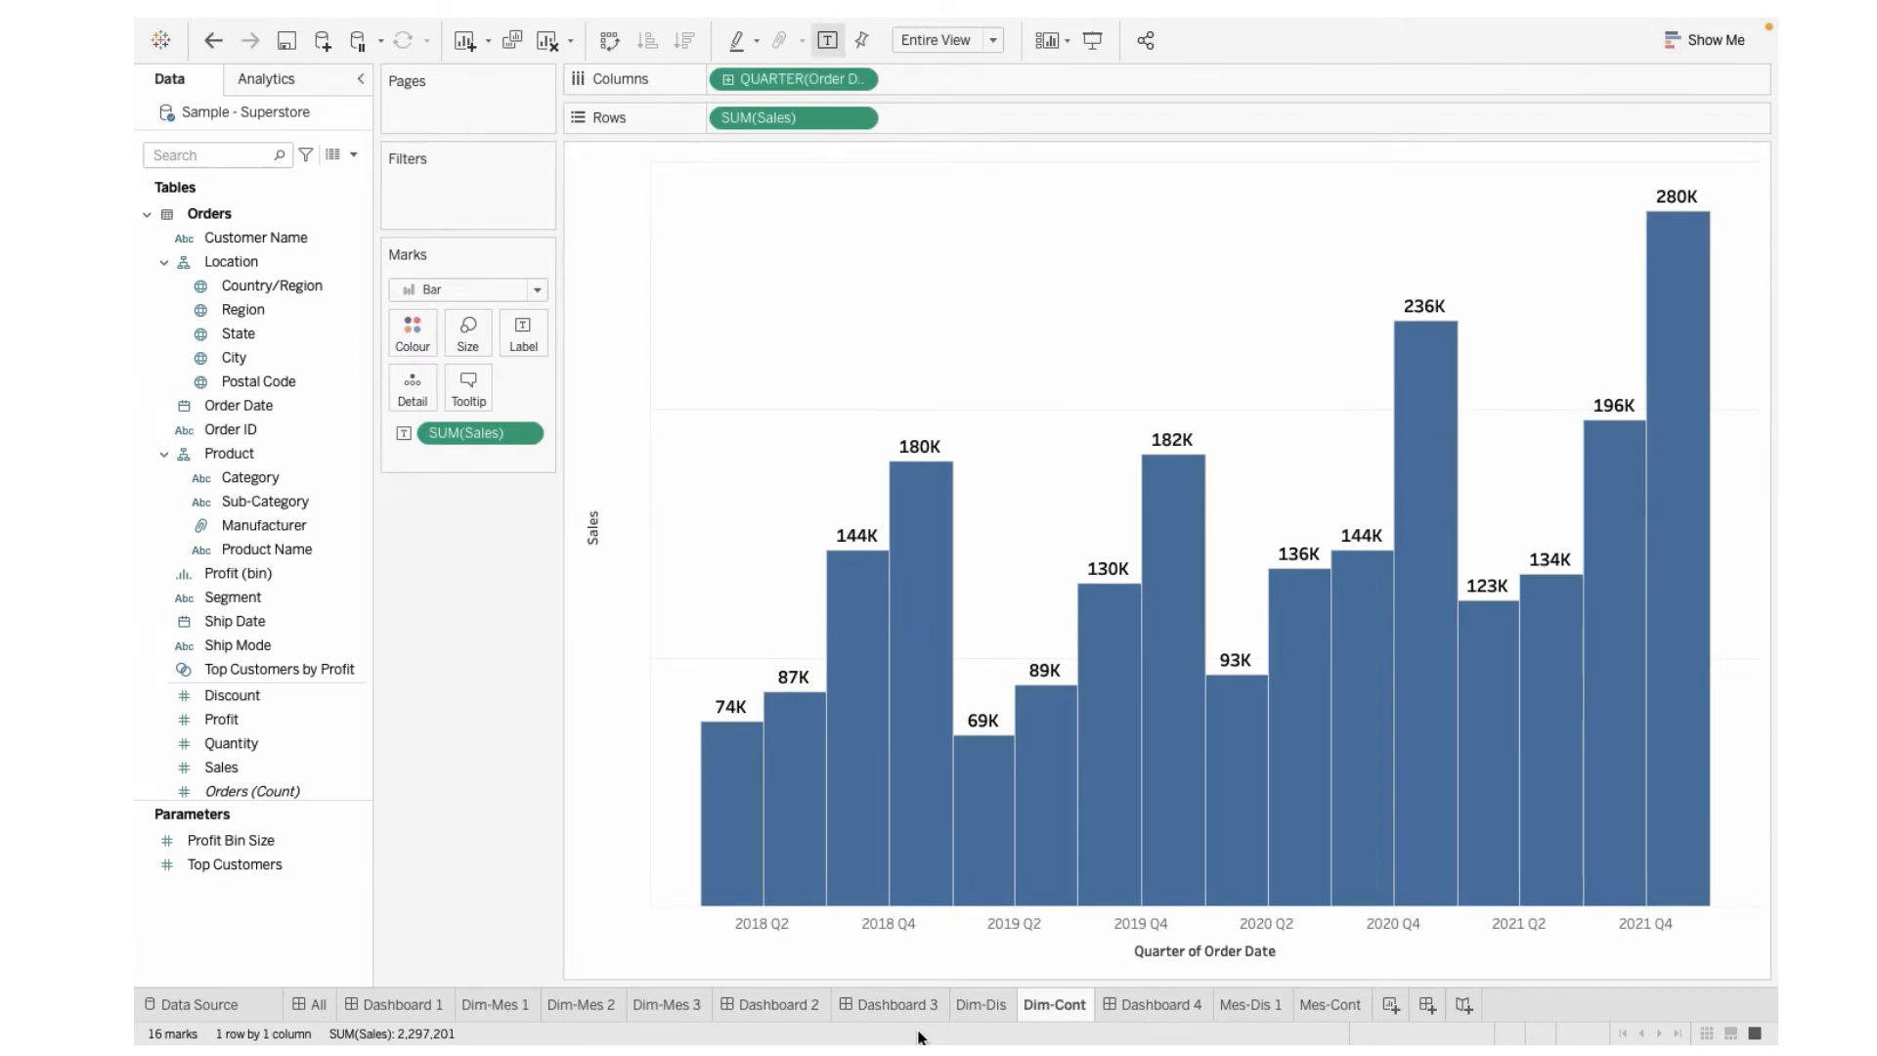
# Step: Switch the Order Date field on Columns to discrete Quarter and back to continuous Quarter
pyautogui.click(860, 82)
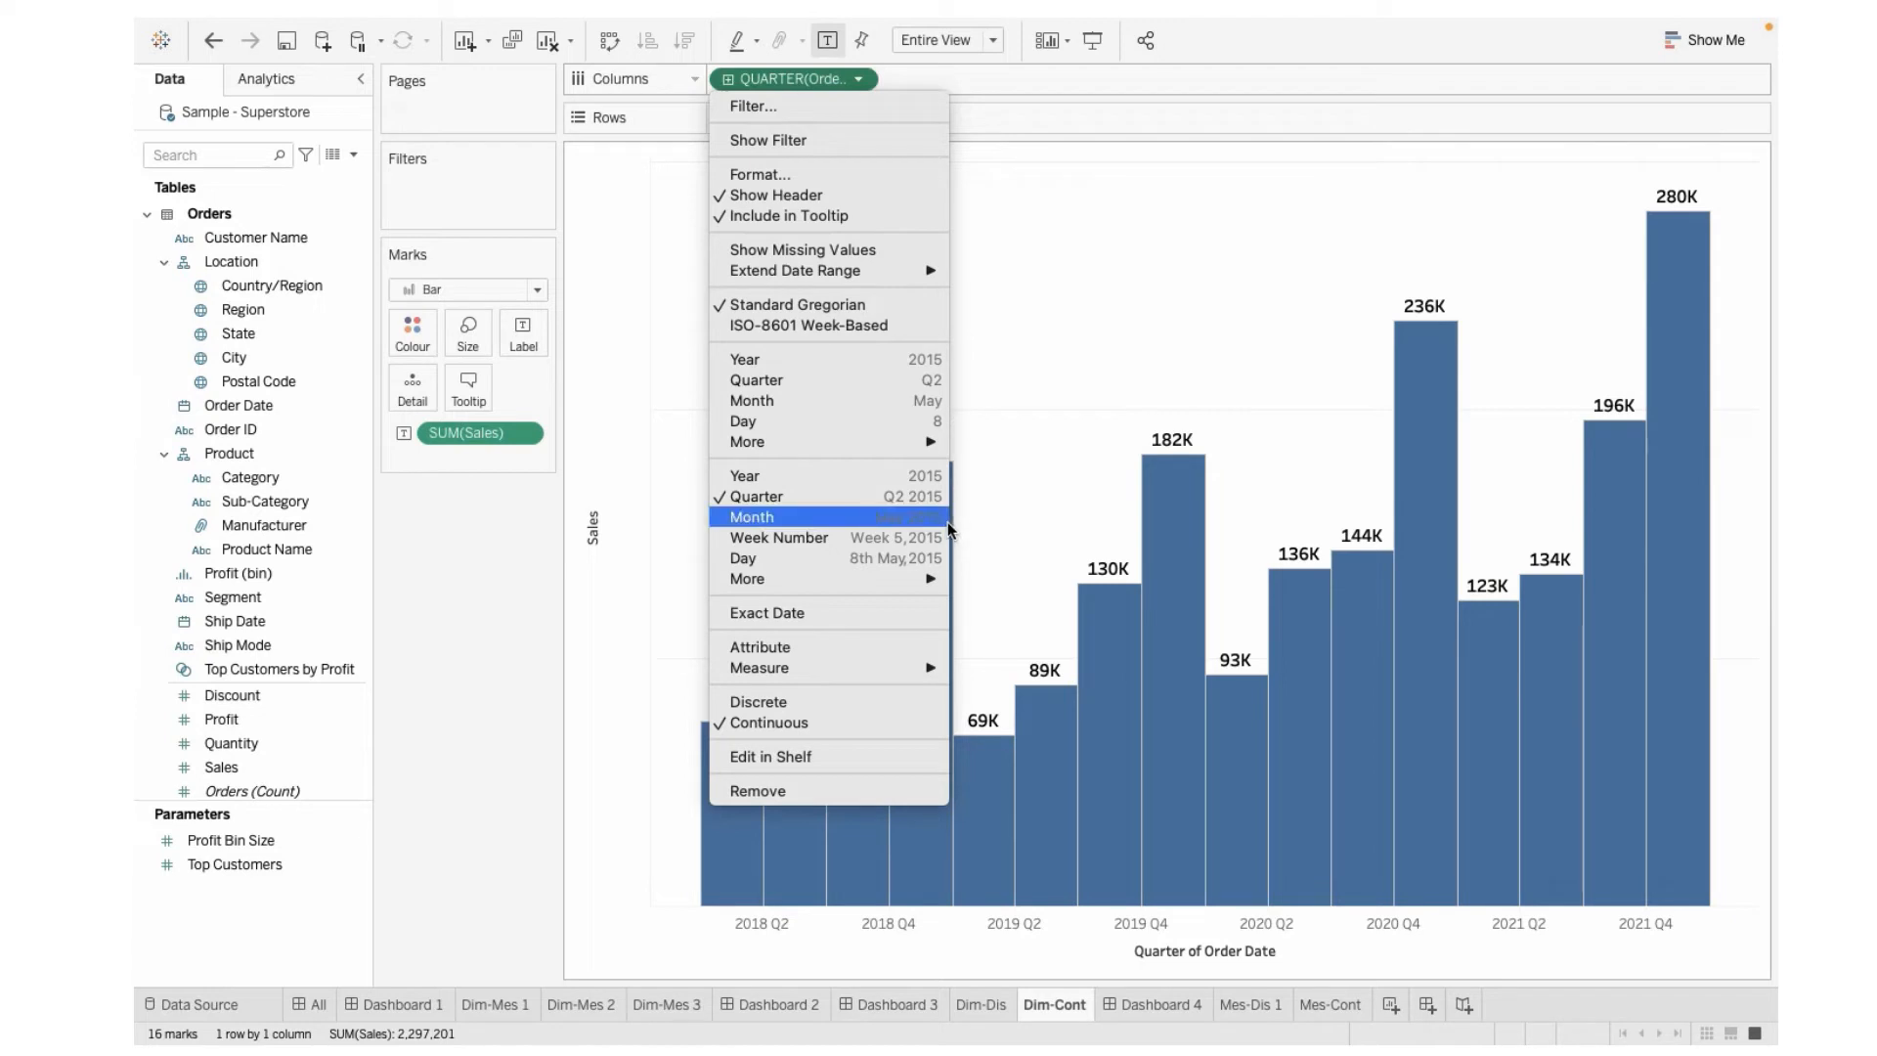
pyautogui.click(889, 381)
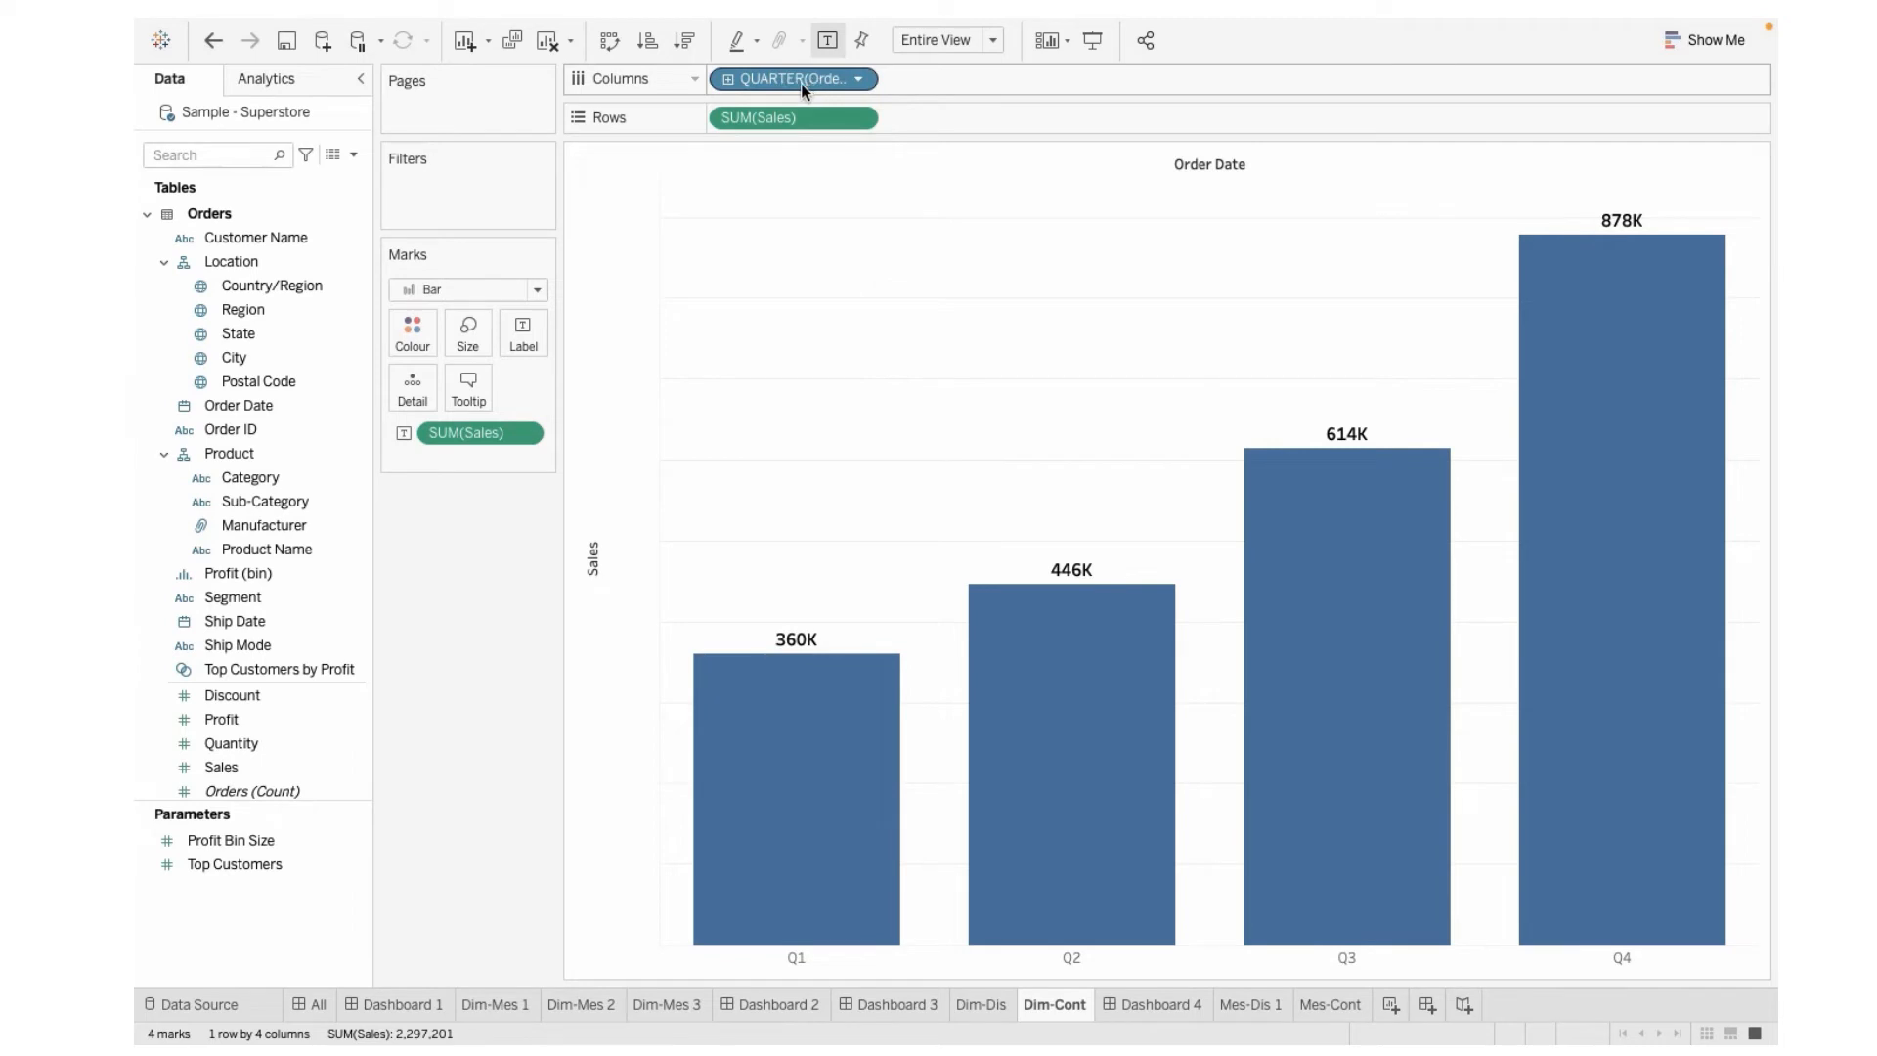
pyautogui.click(864, 82)
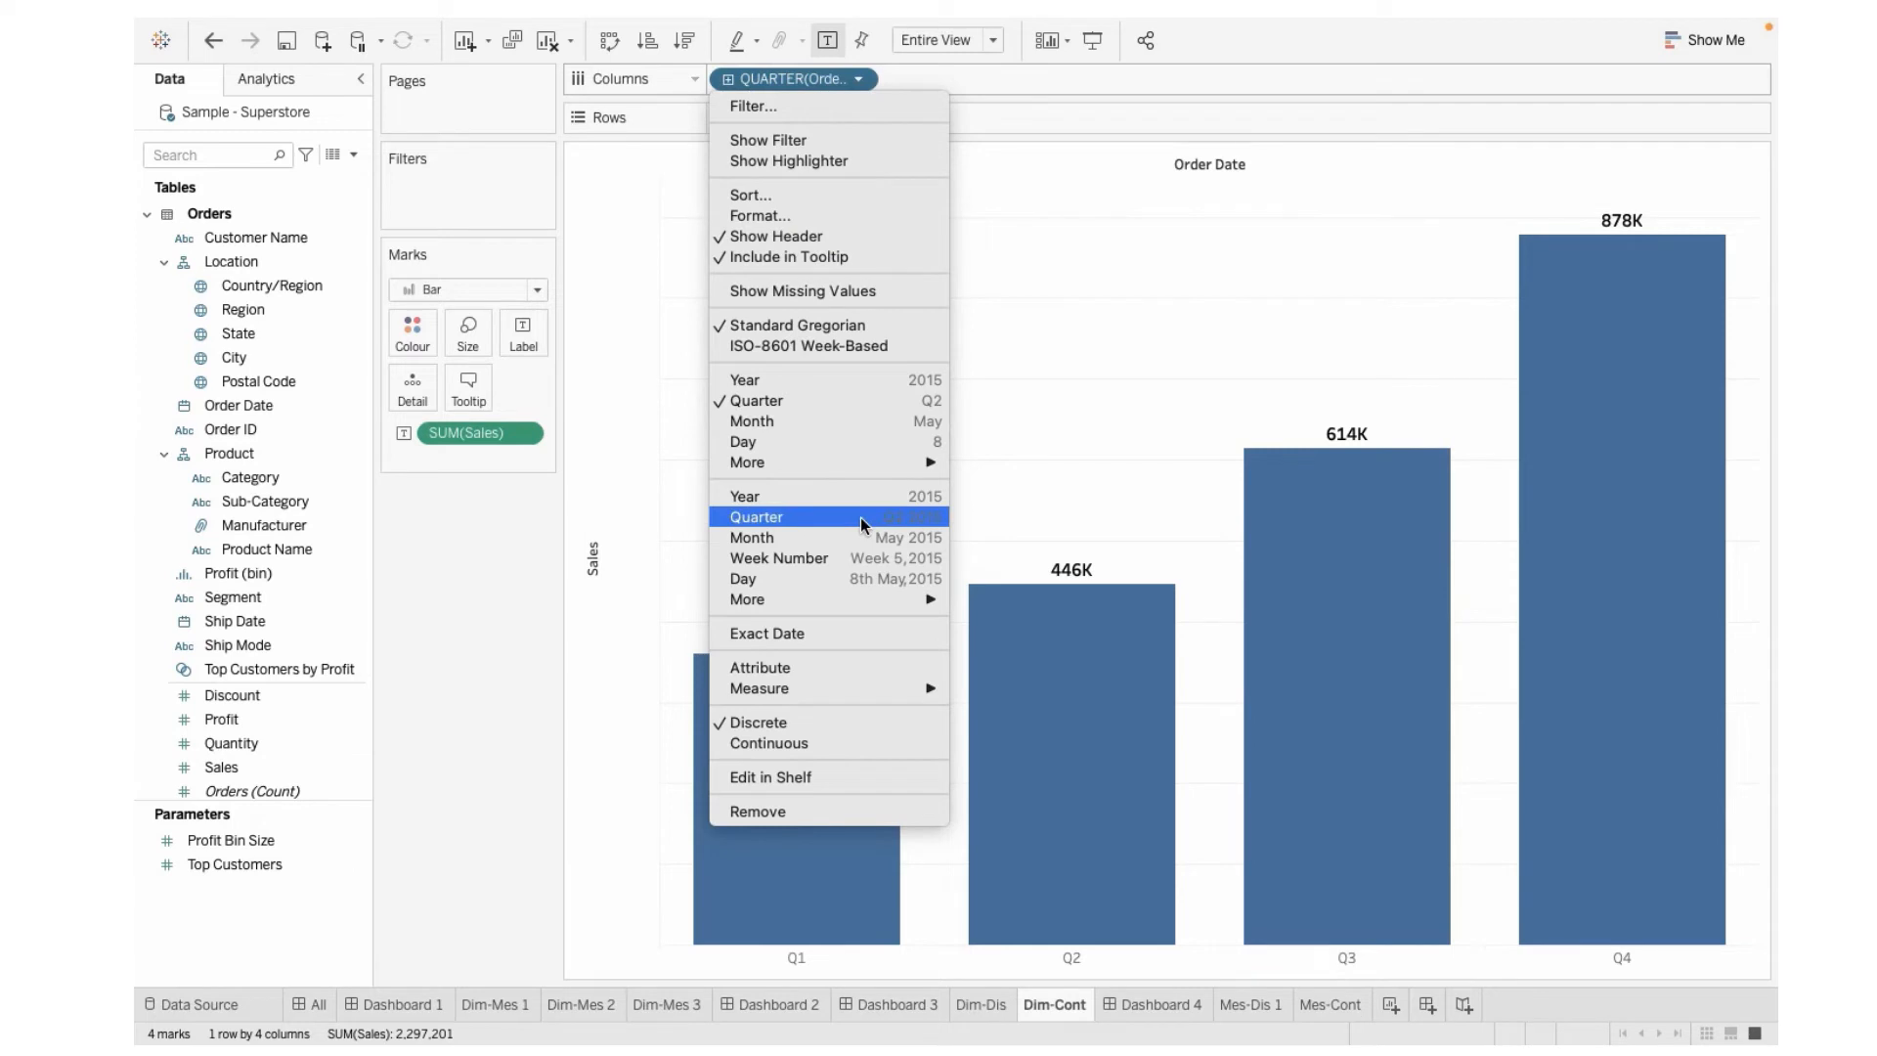
pyautogui.click(934, 525)
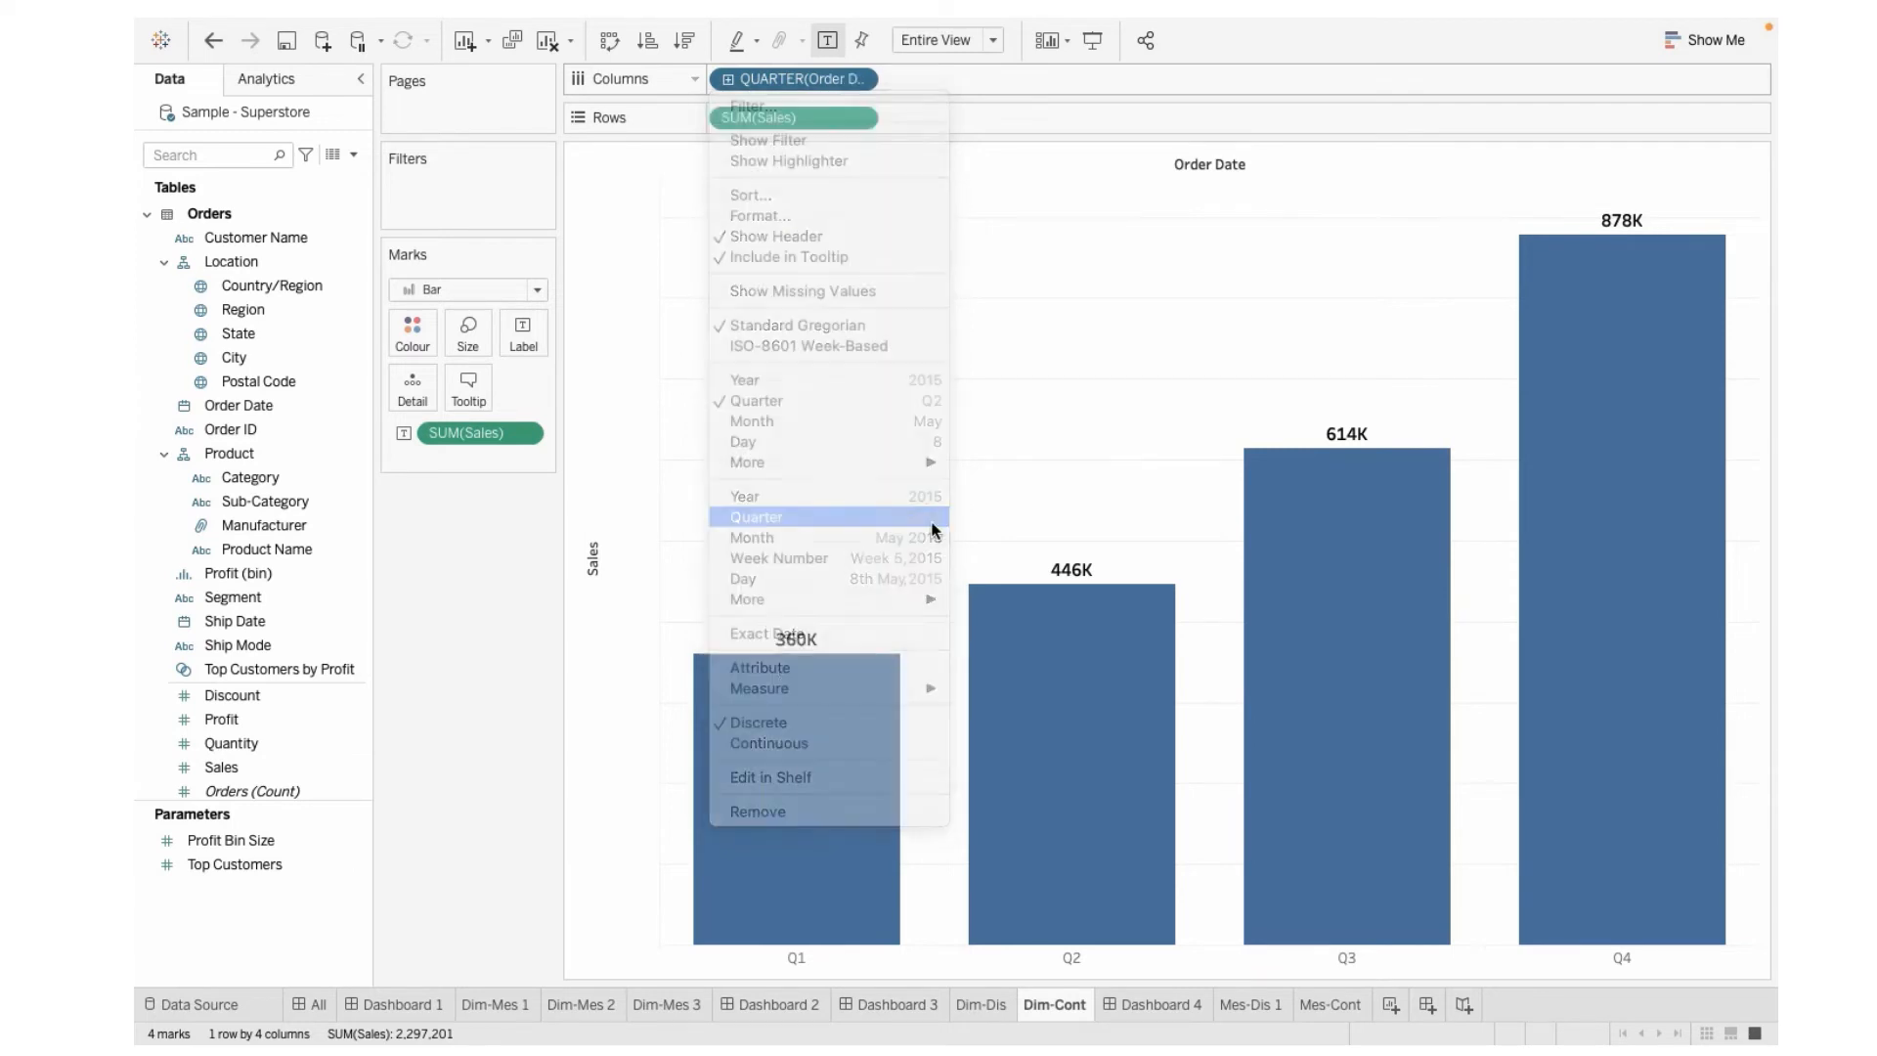
# Step: Examine the sales tooltips of the quarterly bars across the continuous Order Date axis
pyautogui.moveTo(721, 798)
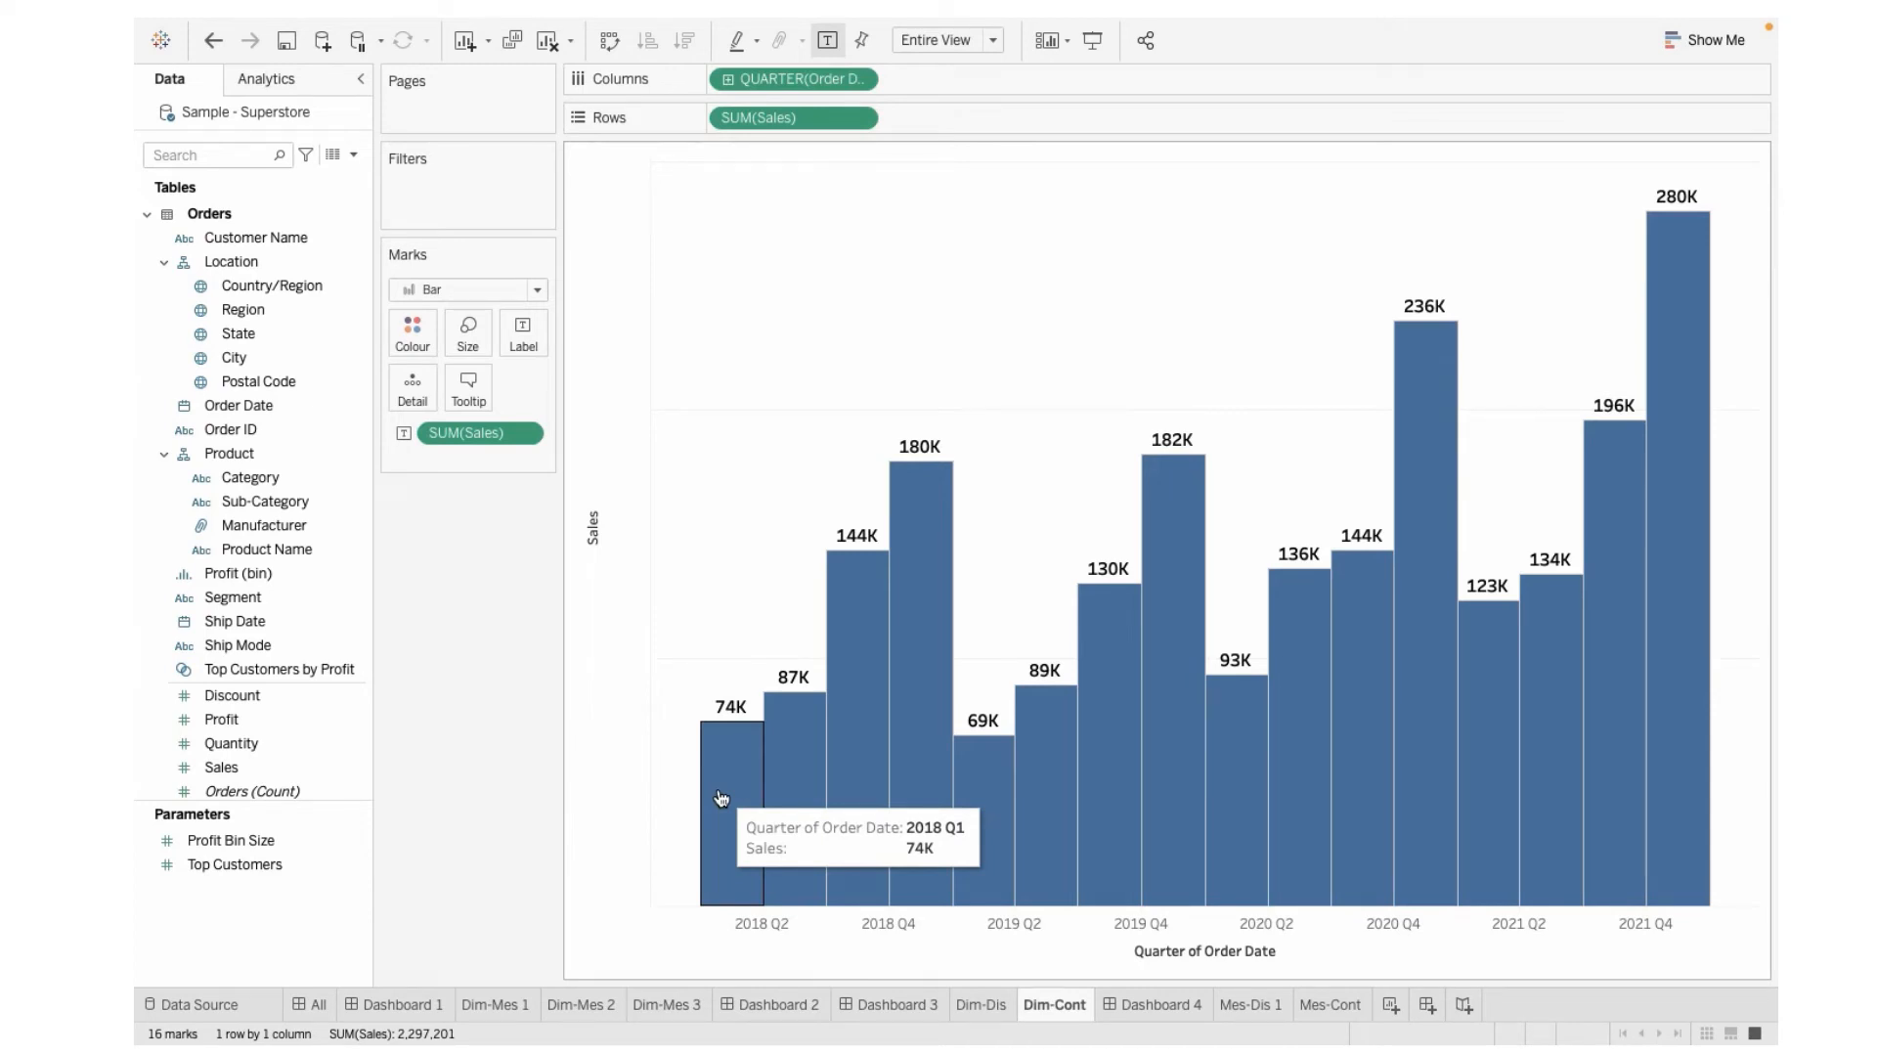
pyautogui.moveTo(806, 781)
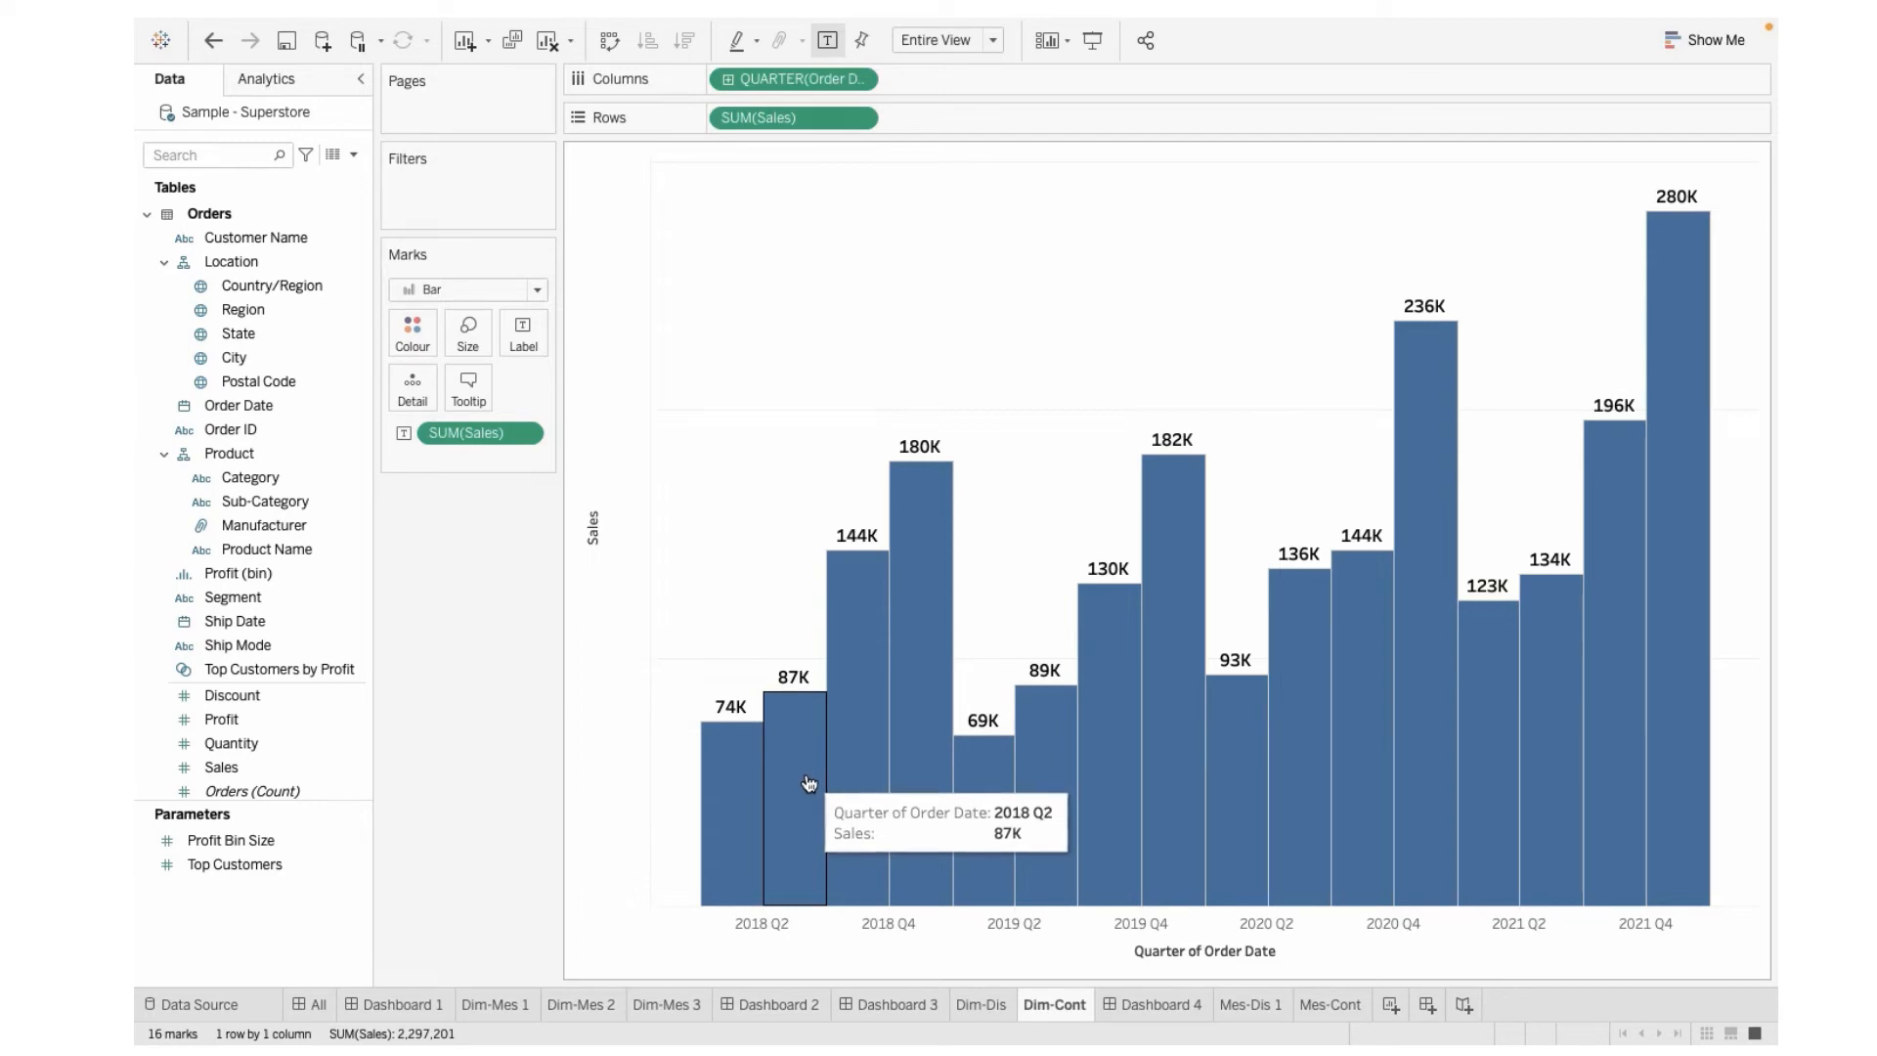
pyautogui.moveTo(947, 805)
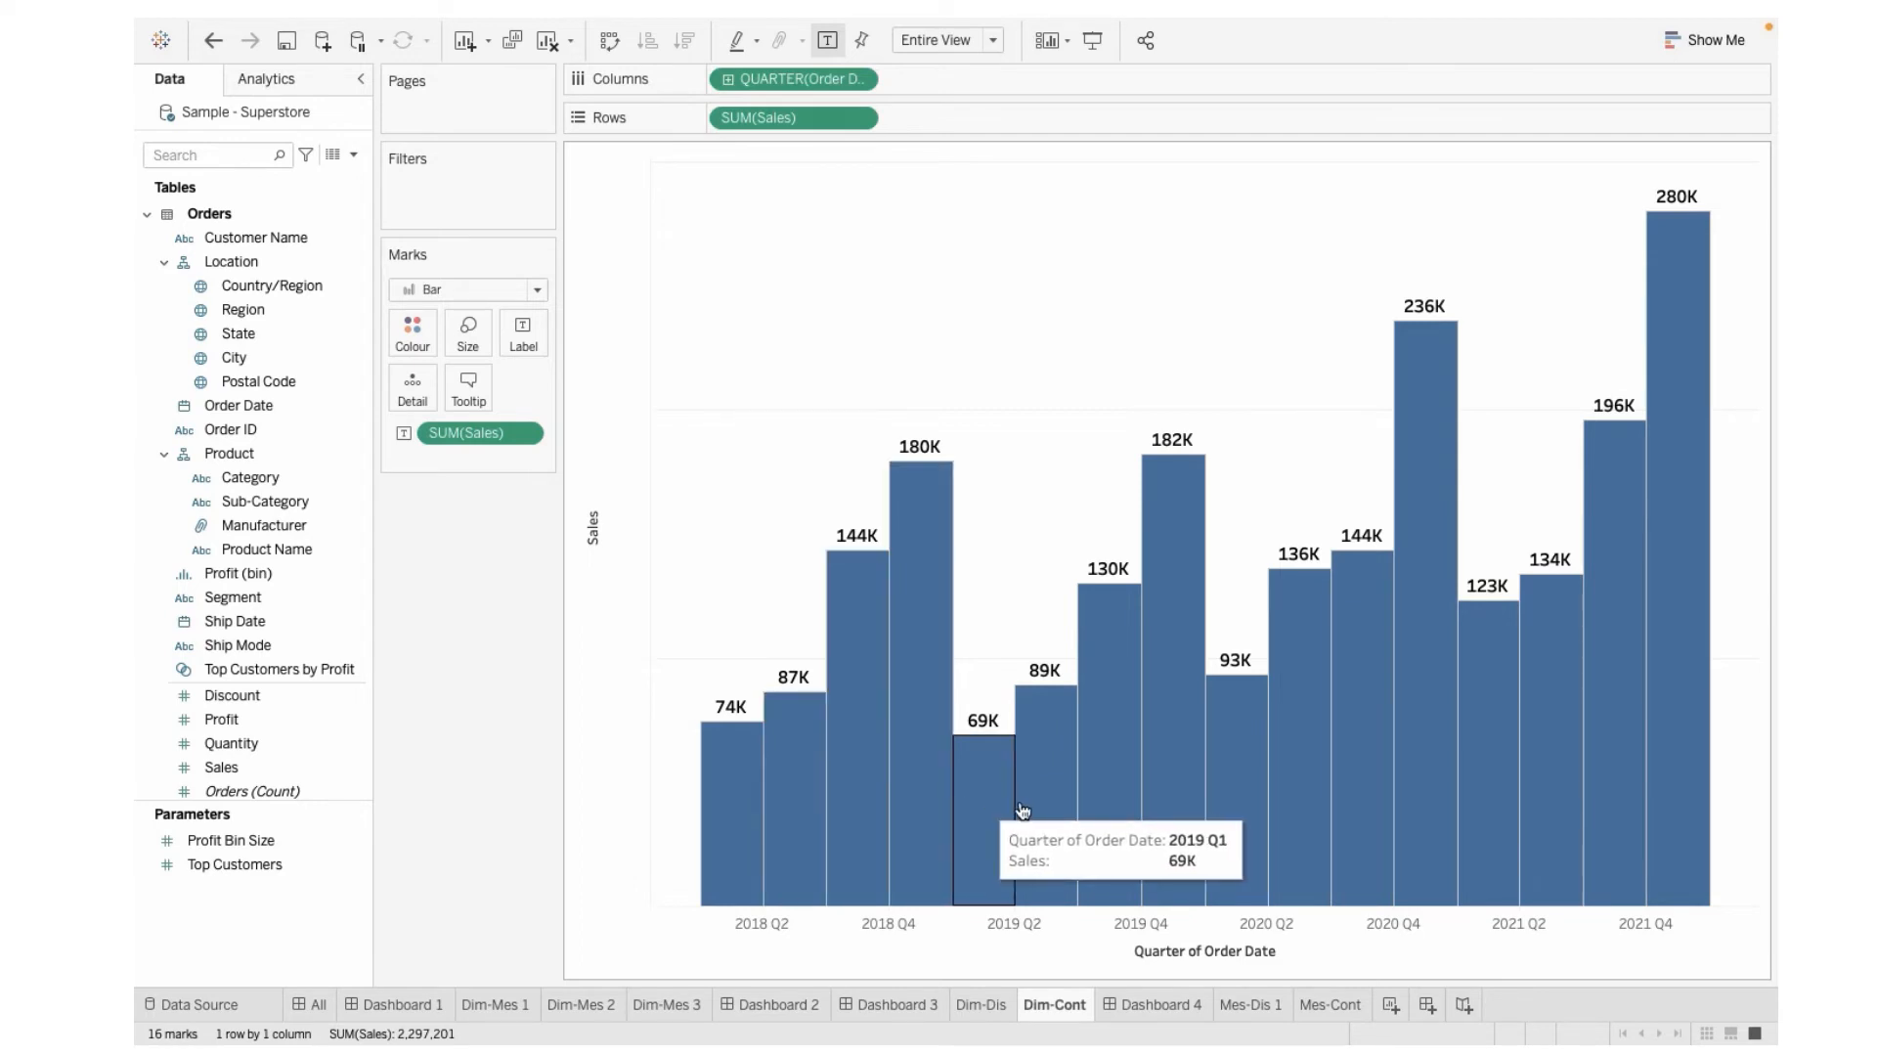
pyautogui.moveTo(1570, 801)
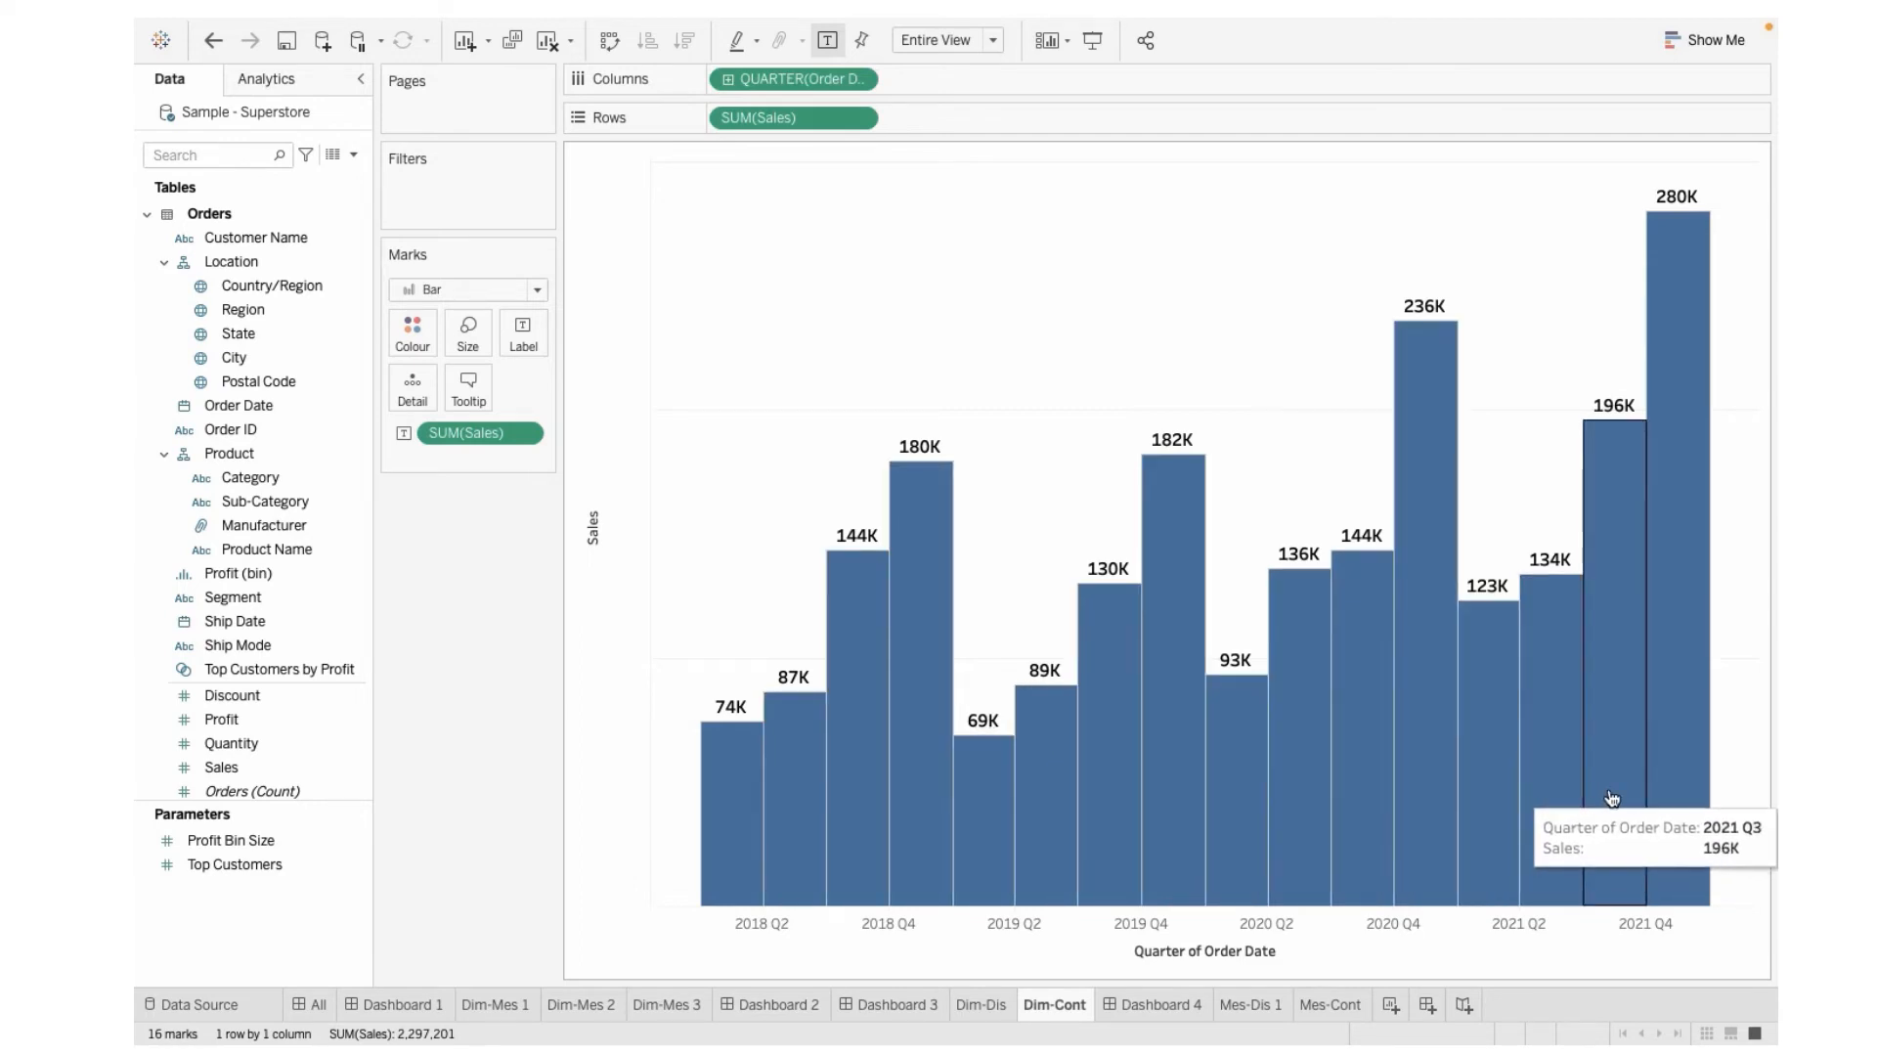
pyautogui.moveTo(731, 862)
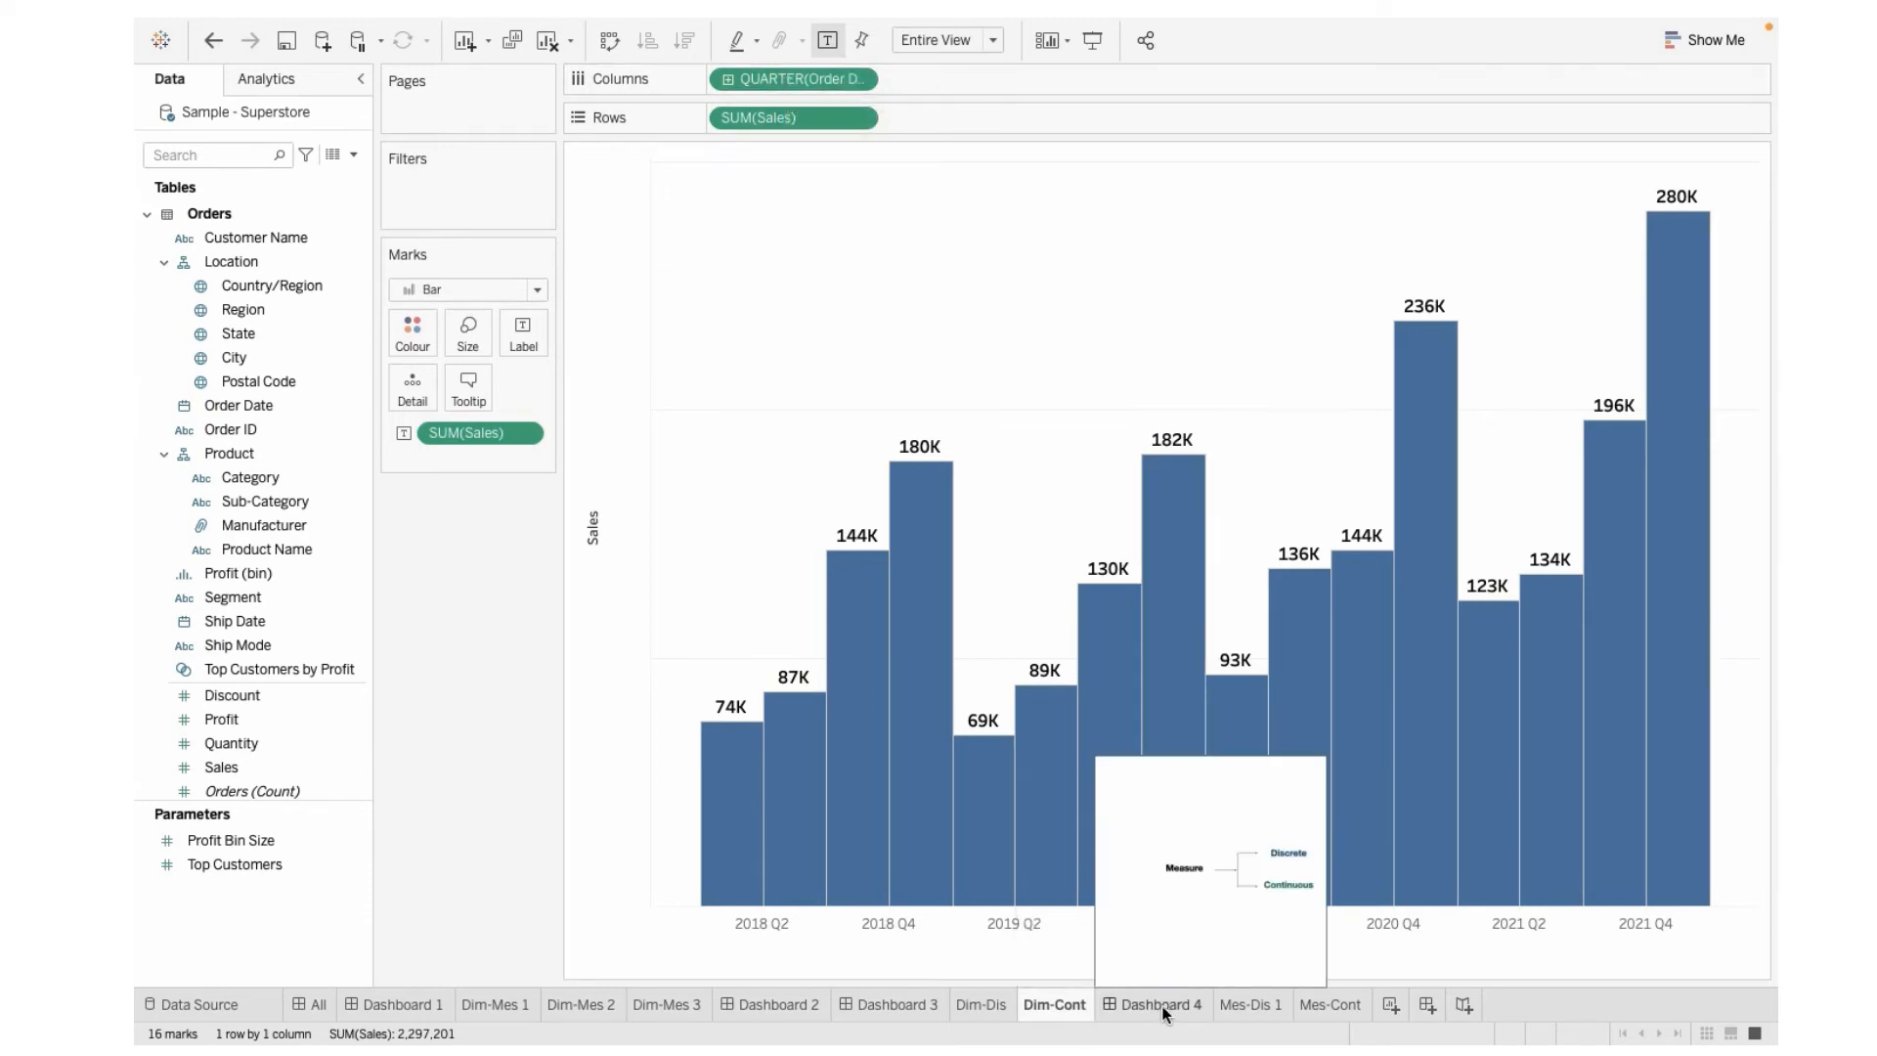
# Step: Review the Dimension diagram on Dashboard 3 and the Measure diagram on Dashboard 4, and look at the Mes-Cont sheet
pyautogui.moveTo(1000, 1012)
pyautogui.click(914, 1009)
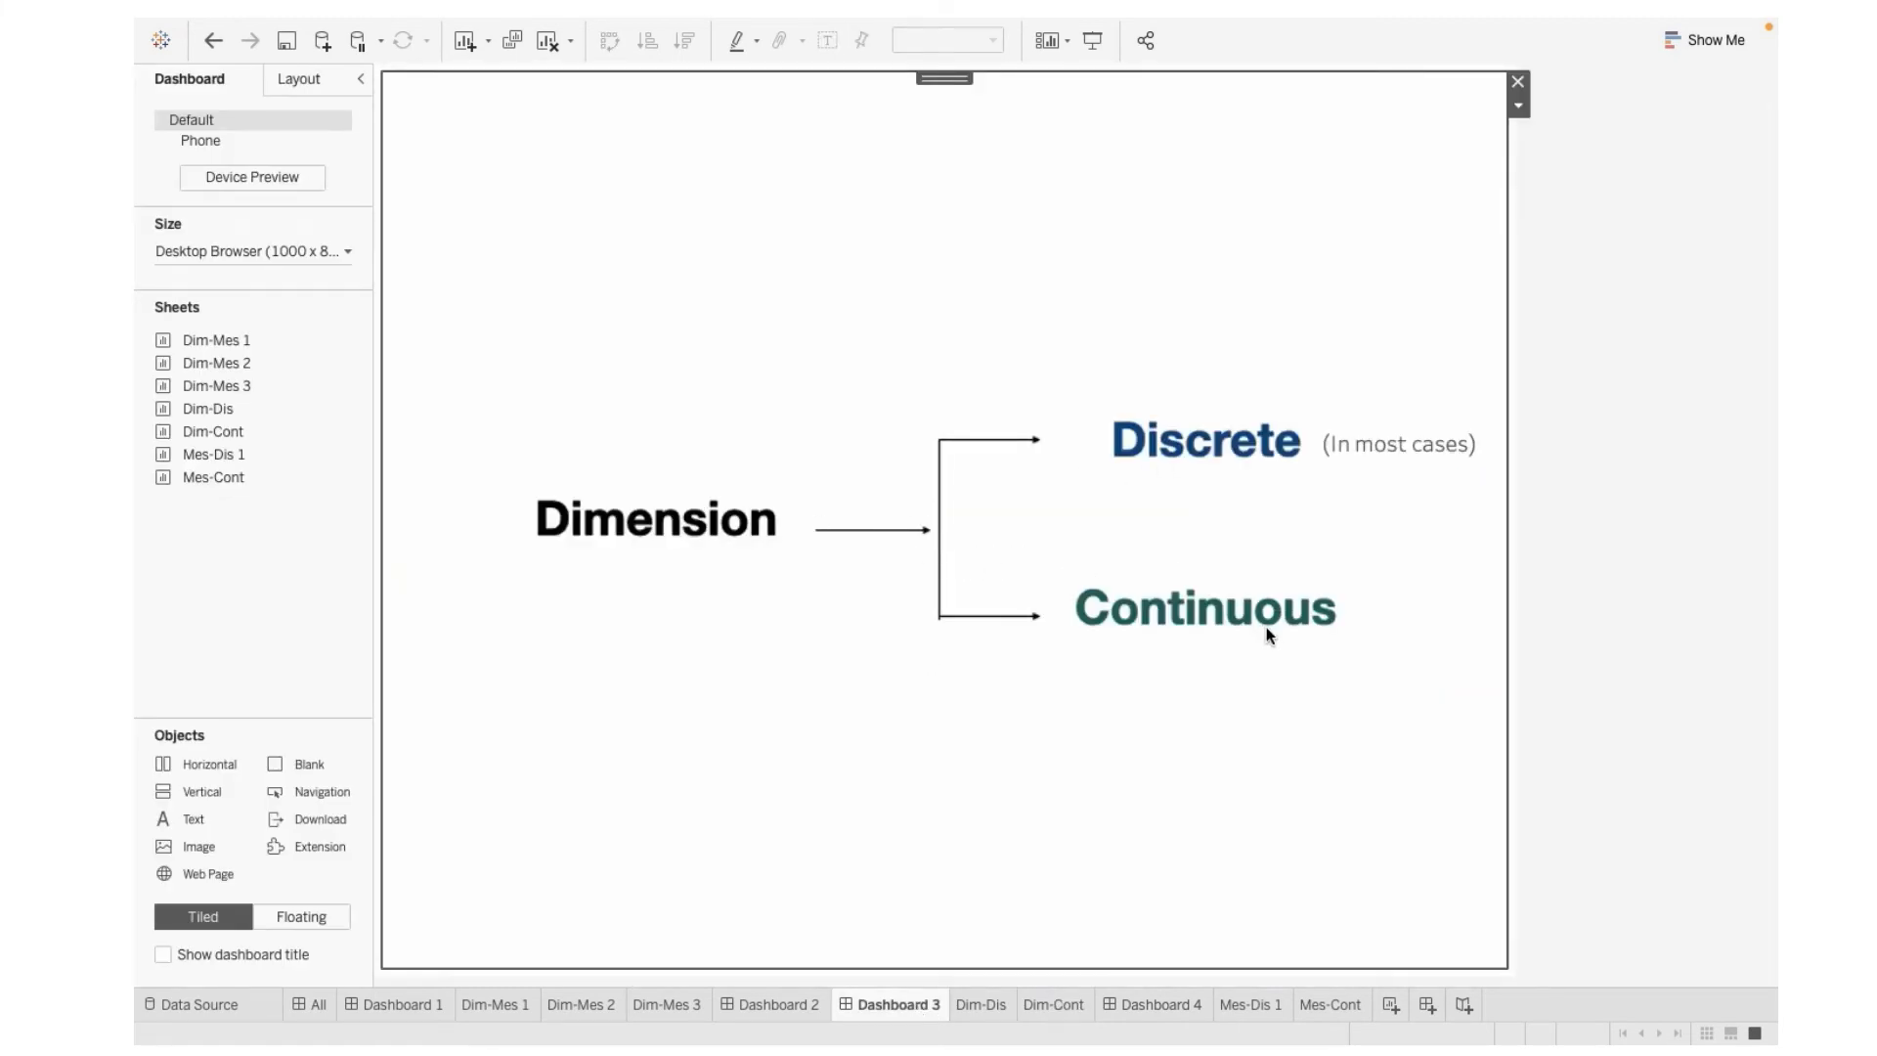
pyautogui.click(1158, 1010)
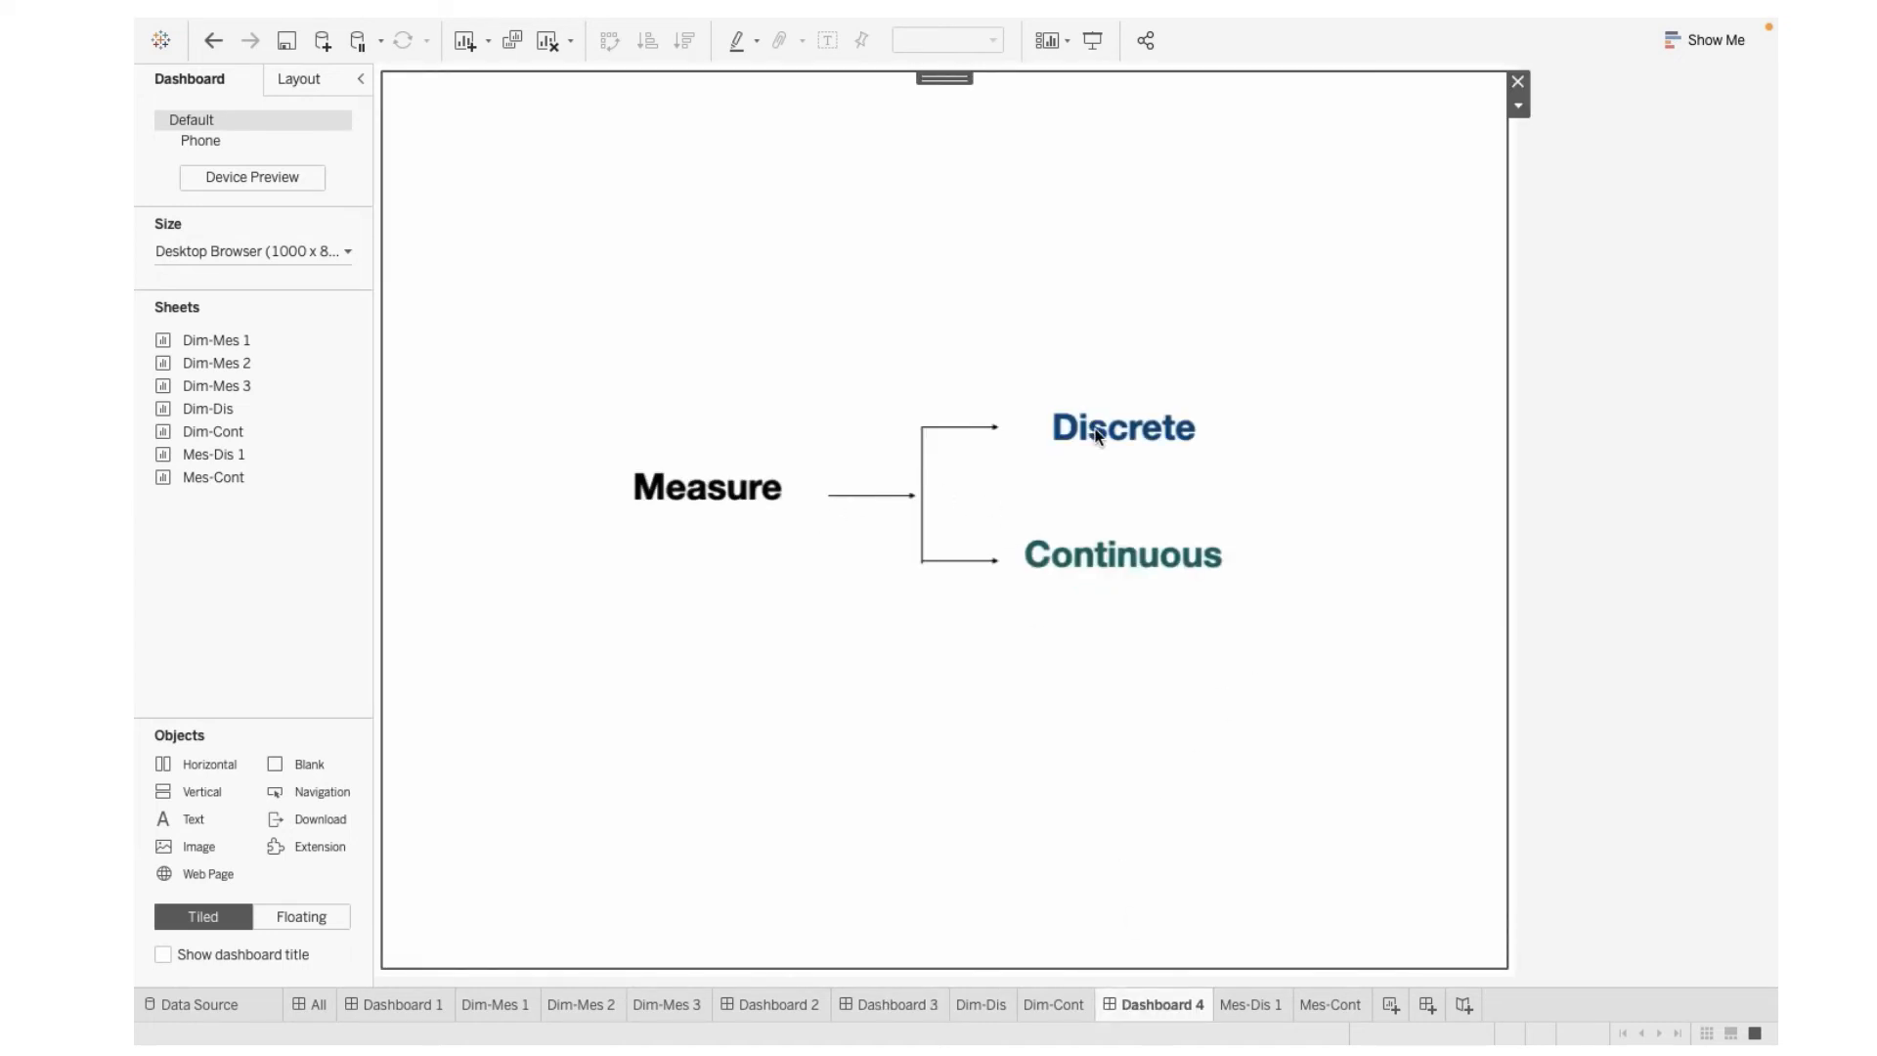
pyautogui.click(1335, 1007)
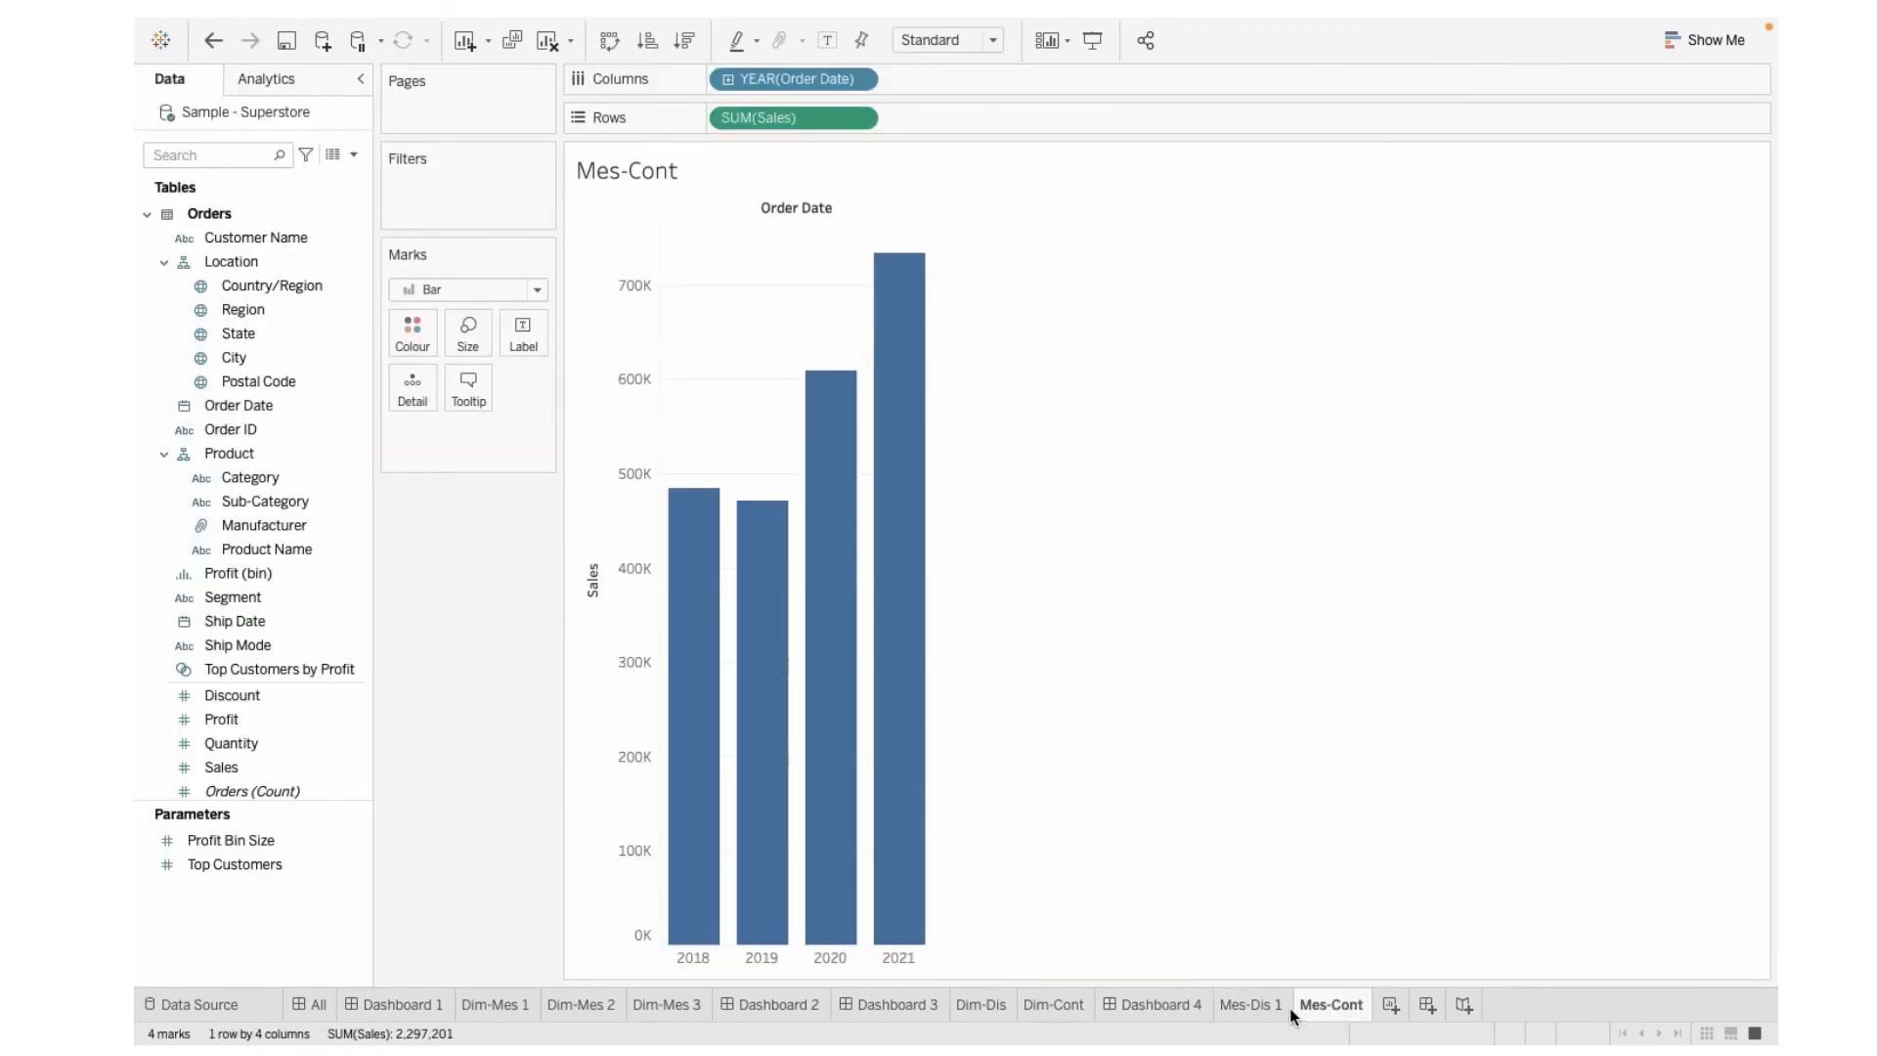
# Step: Look over the Mes-Dis 1 sheet and sort the data source rows by Quantity in descending order
pyautogui.click(1259, 1005)
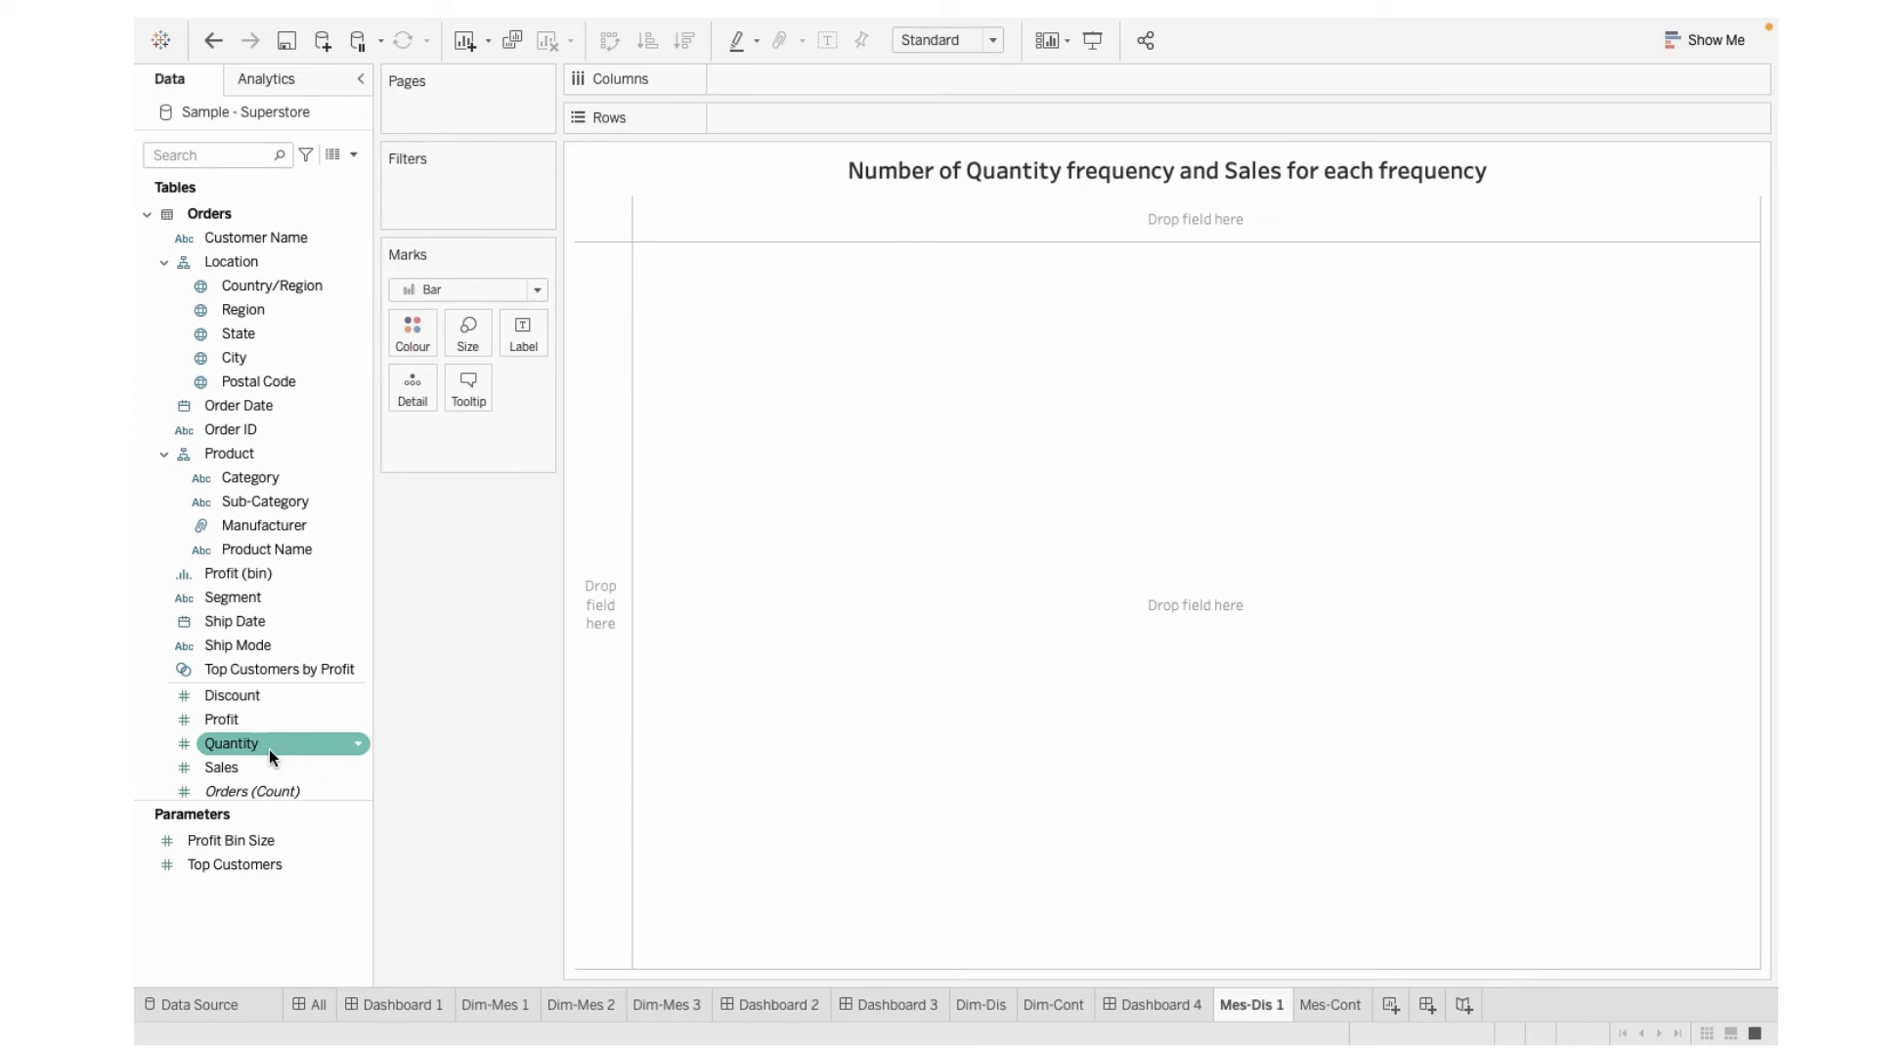
pyautogui.click(205, 1005)
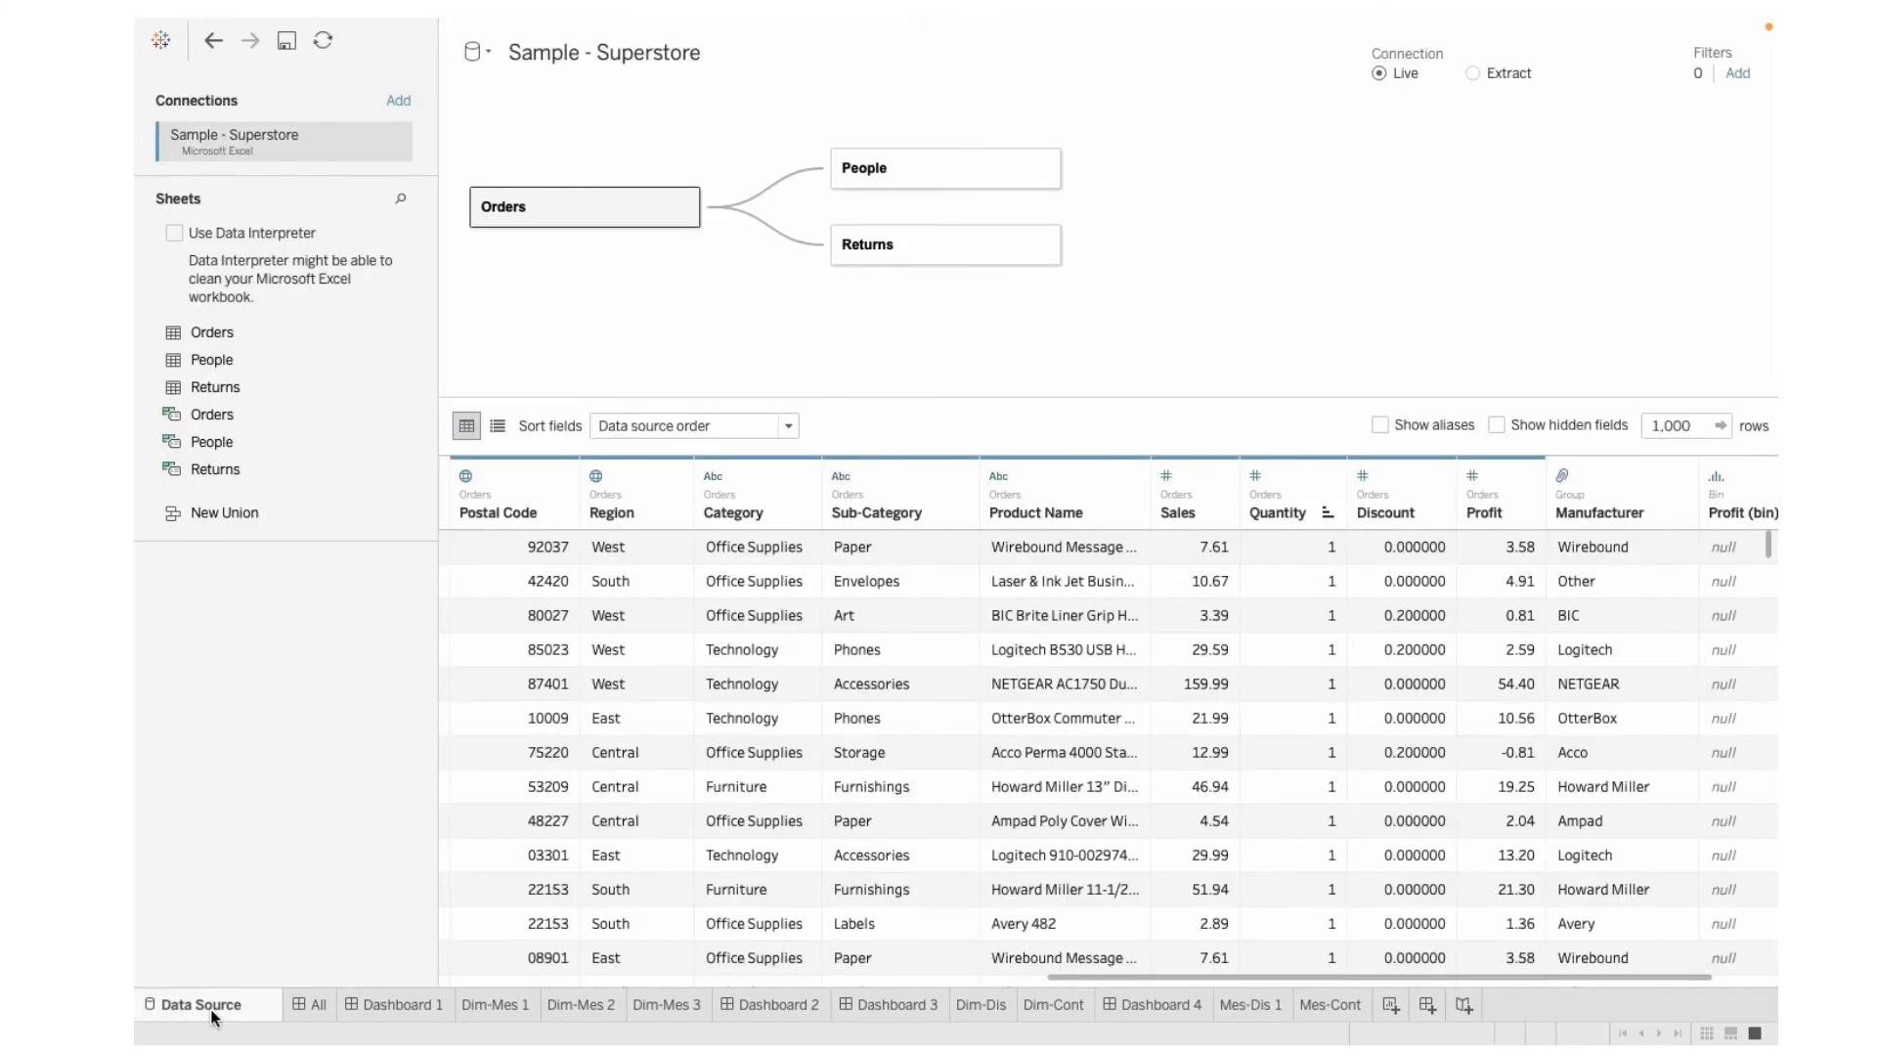
pyautogui.click(1328, 515)
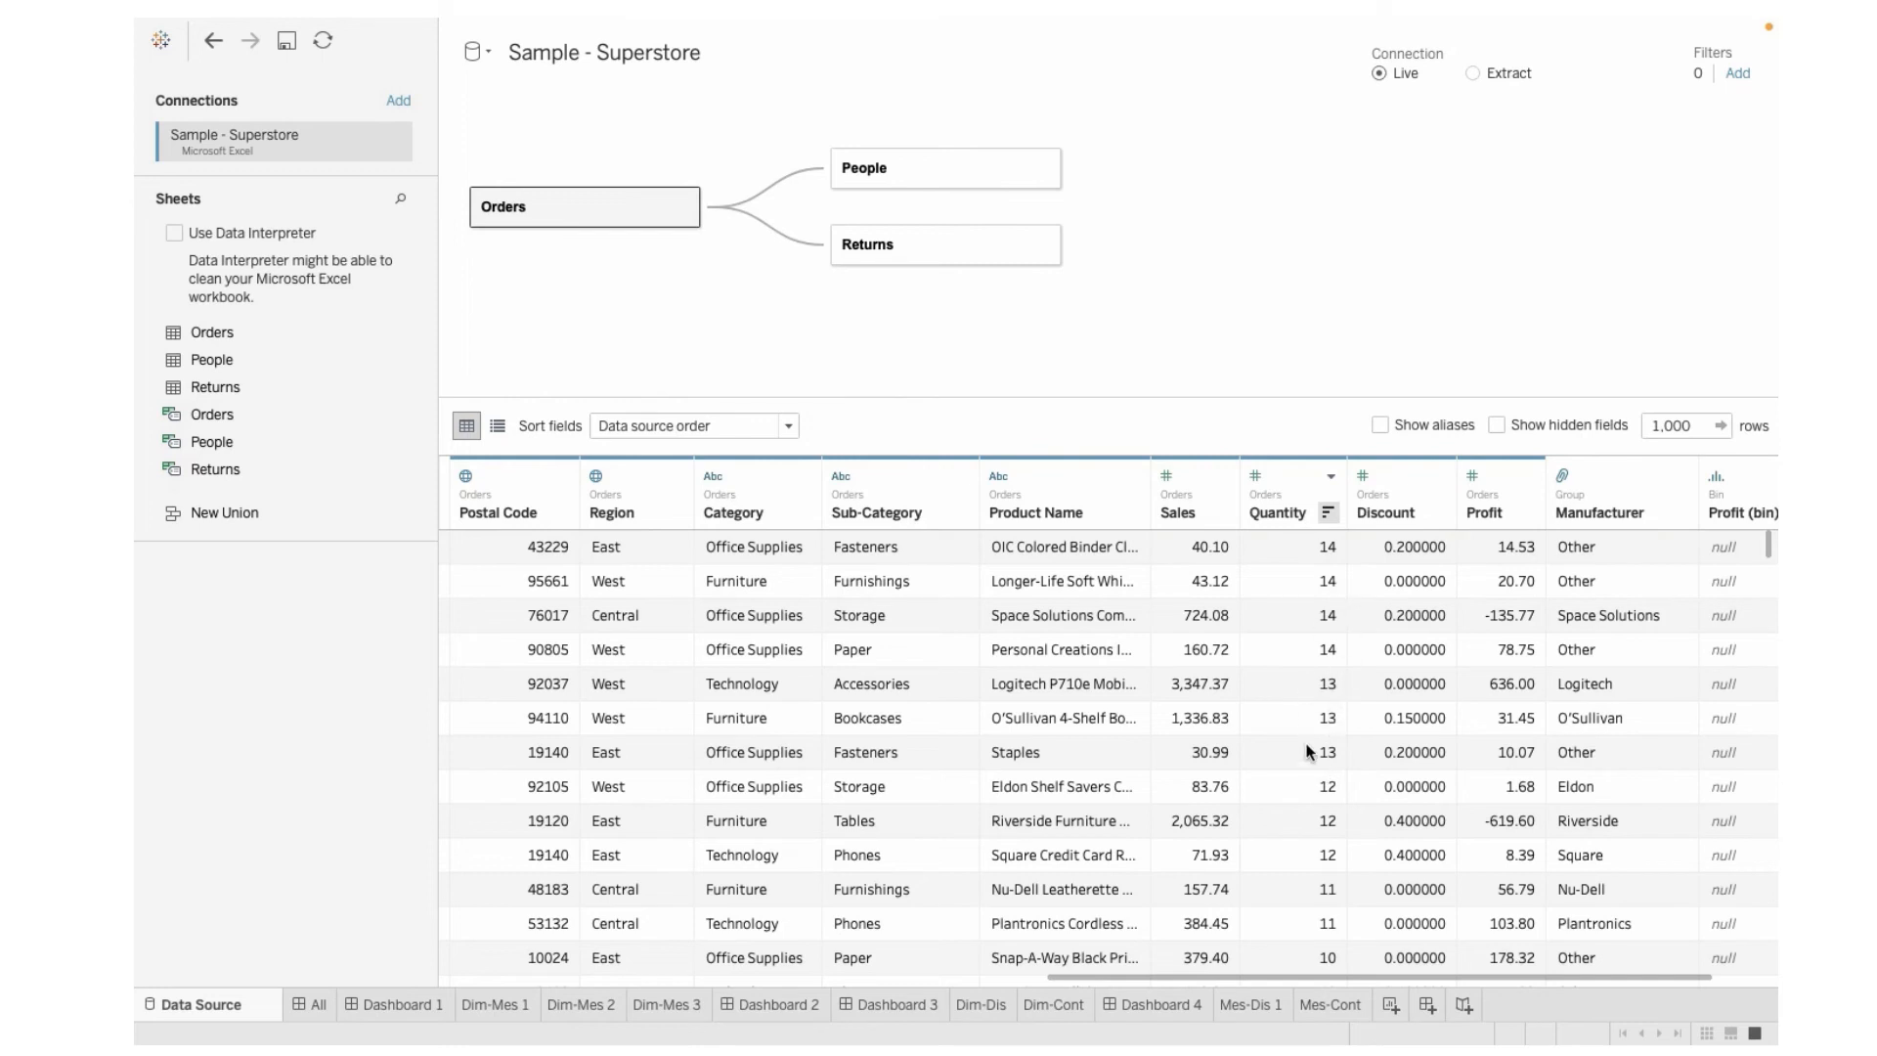
# Step: On the Mes-Dis 1 sheet, add Quantity to Columns and convert it to a discrete dimension
pyautogui.click(1254, 1003)
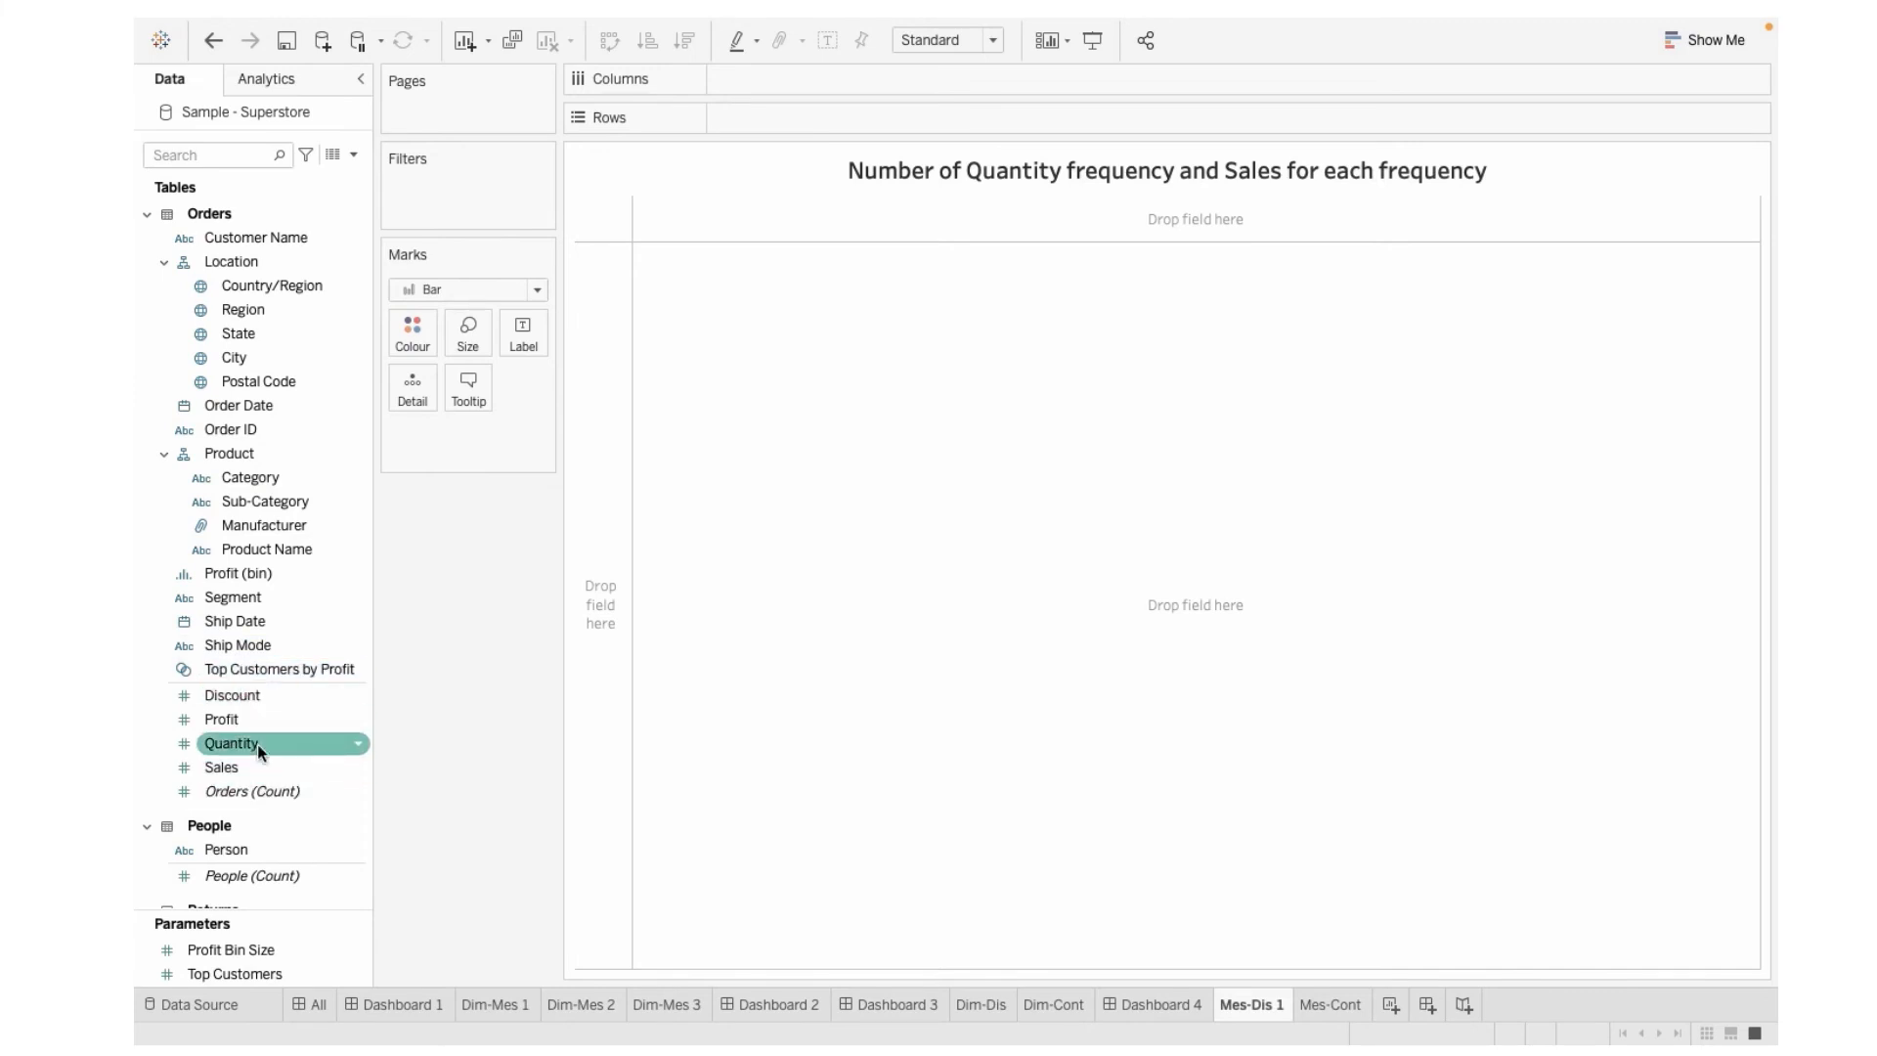
pyautogui.moveTo(256, 743); pyautogui.dragTo(955, 88)
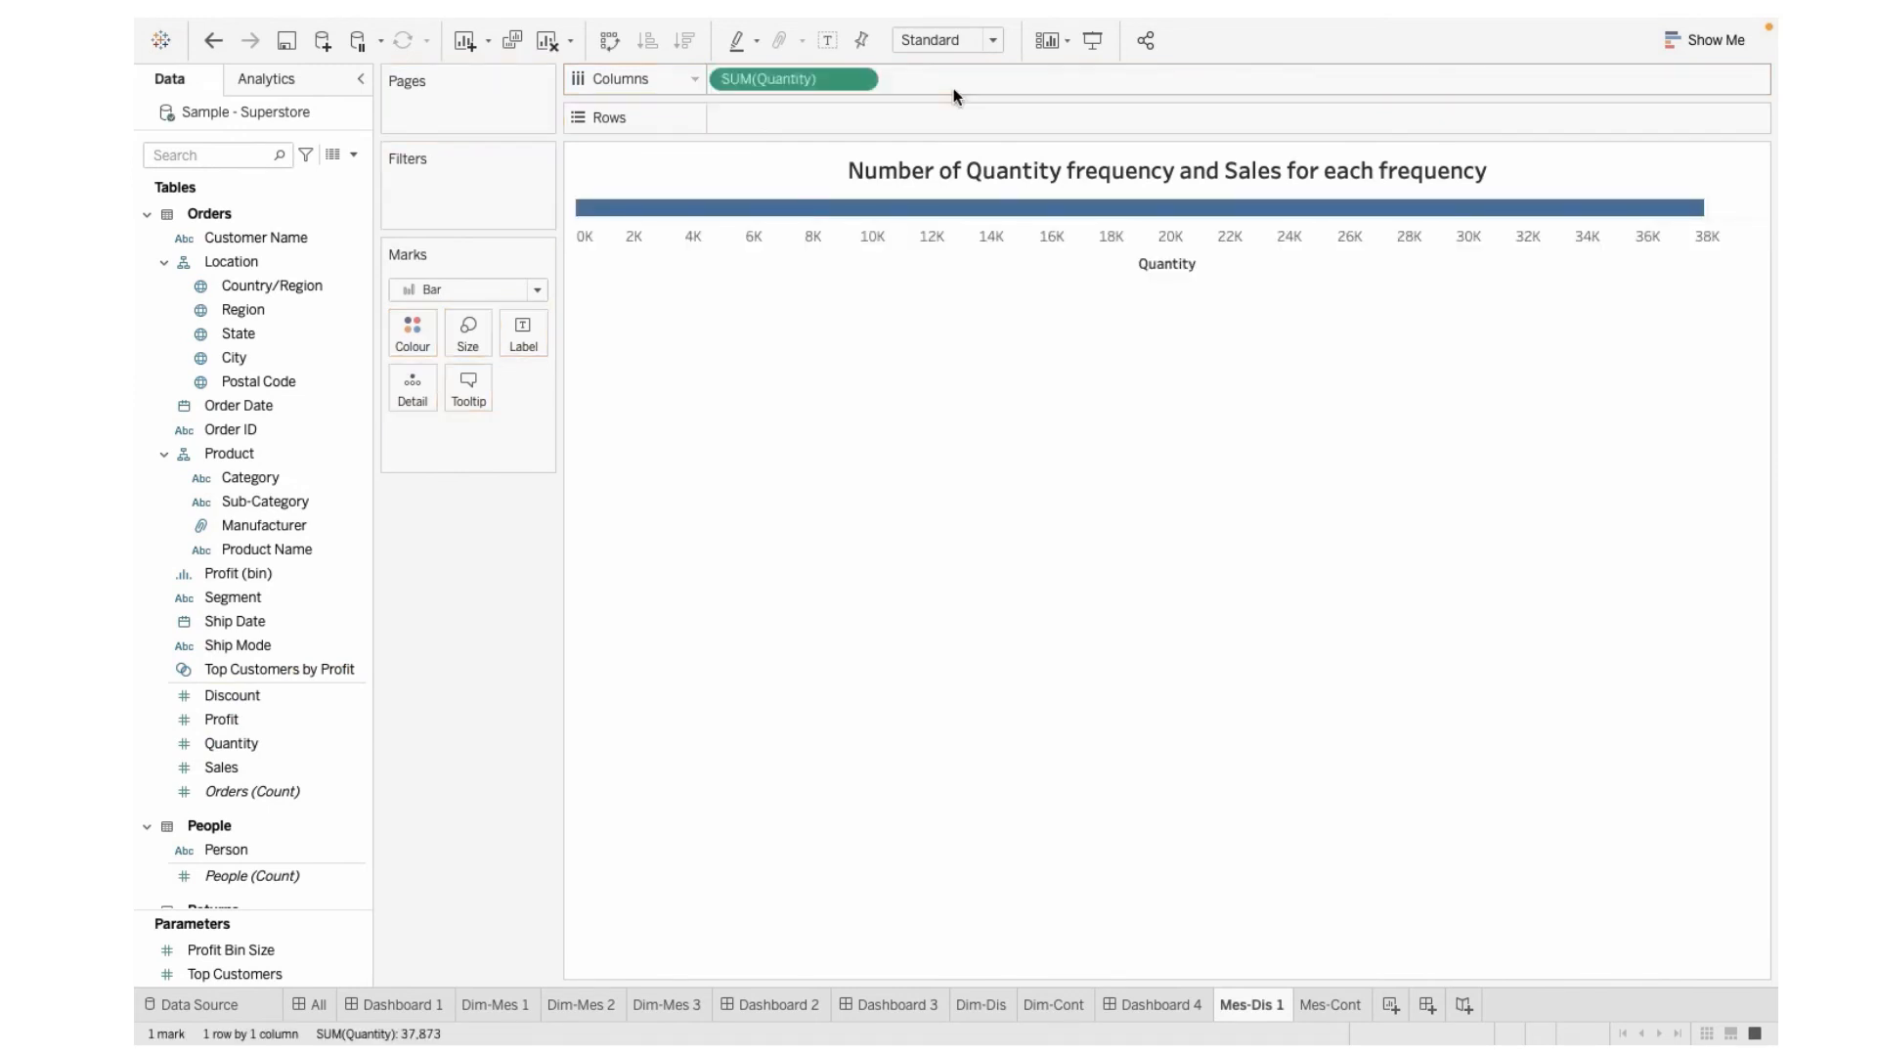
pyautogui.click(858, 82)
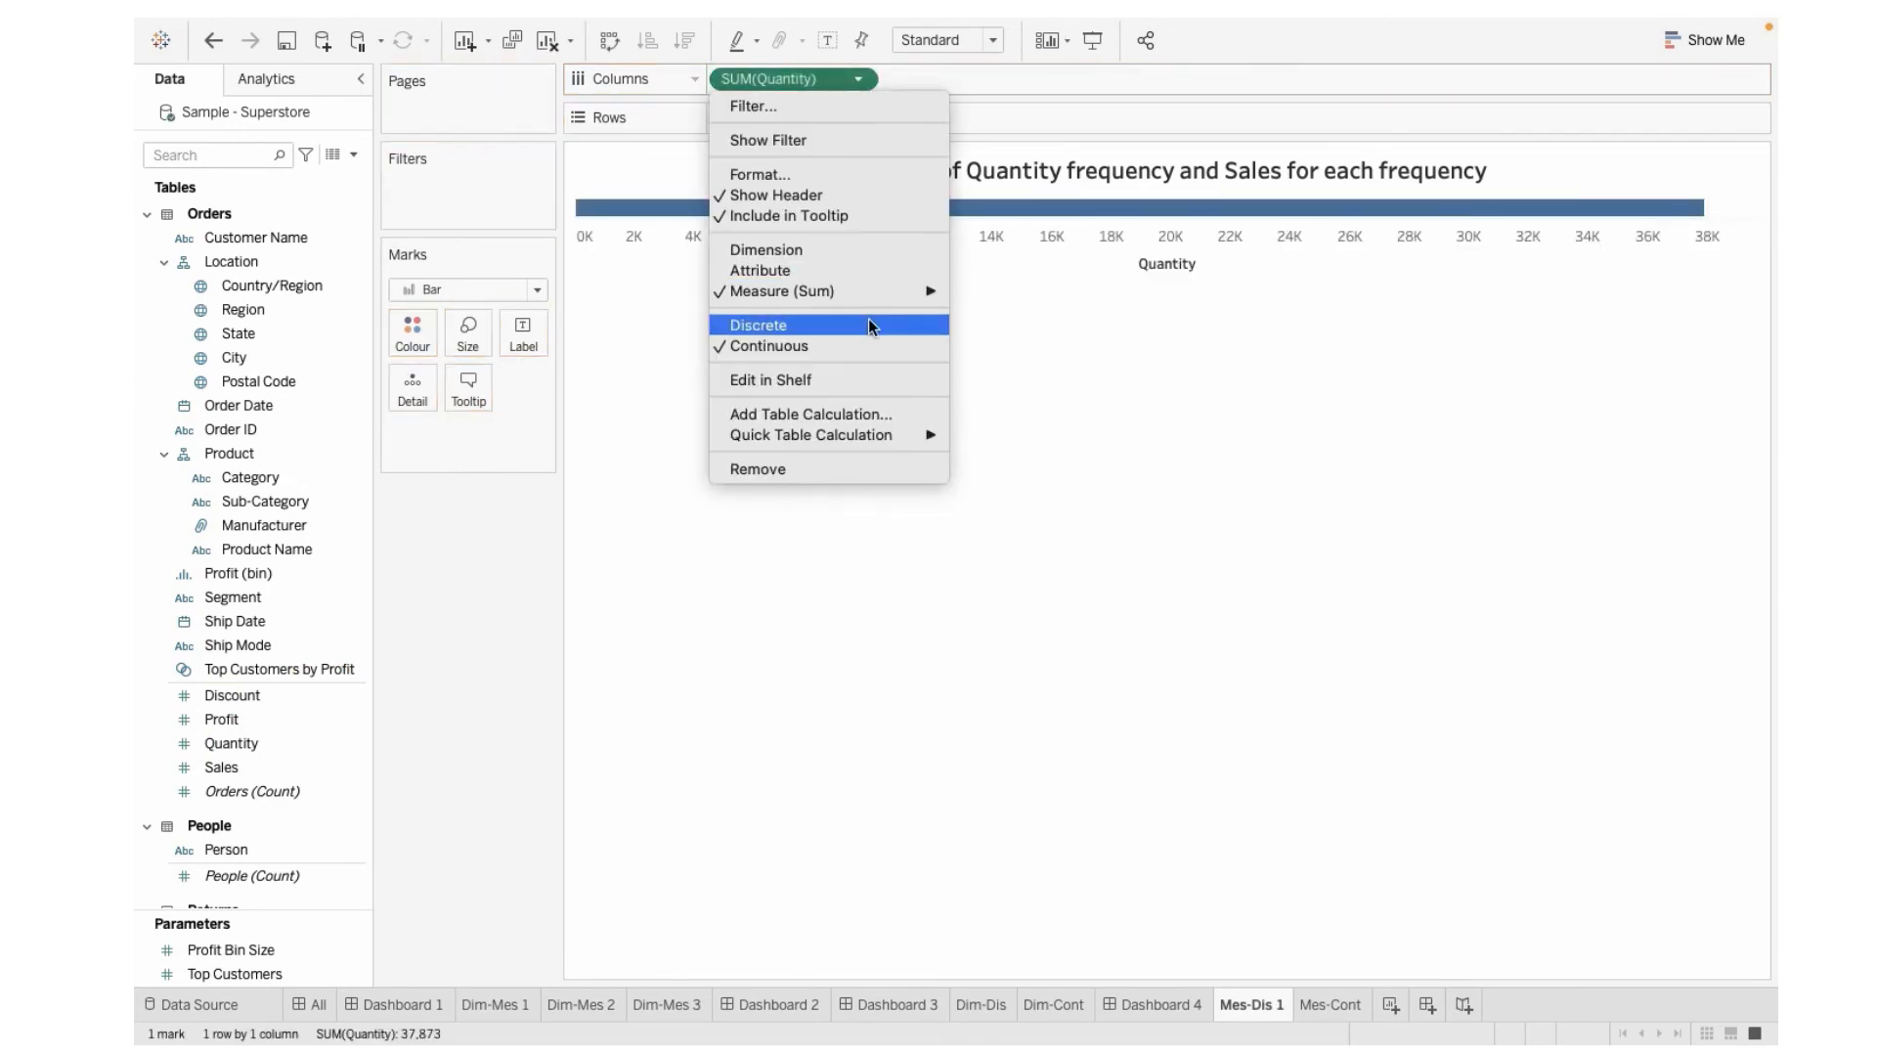
pyautogui.click(870, 249)
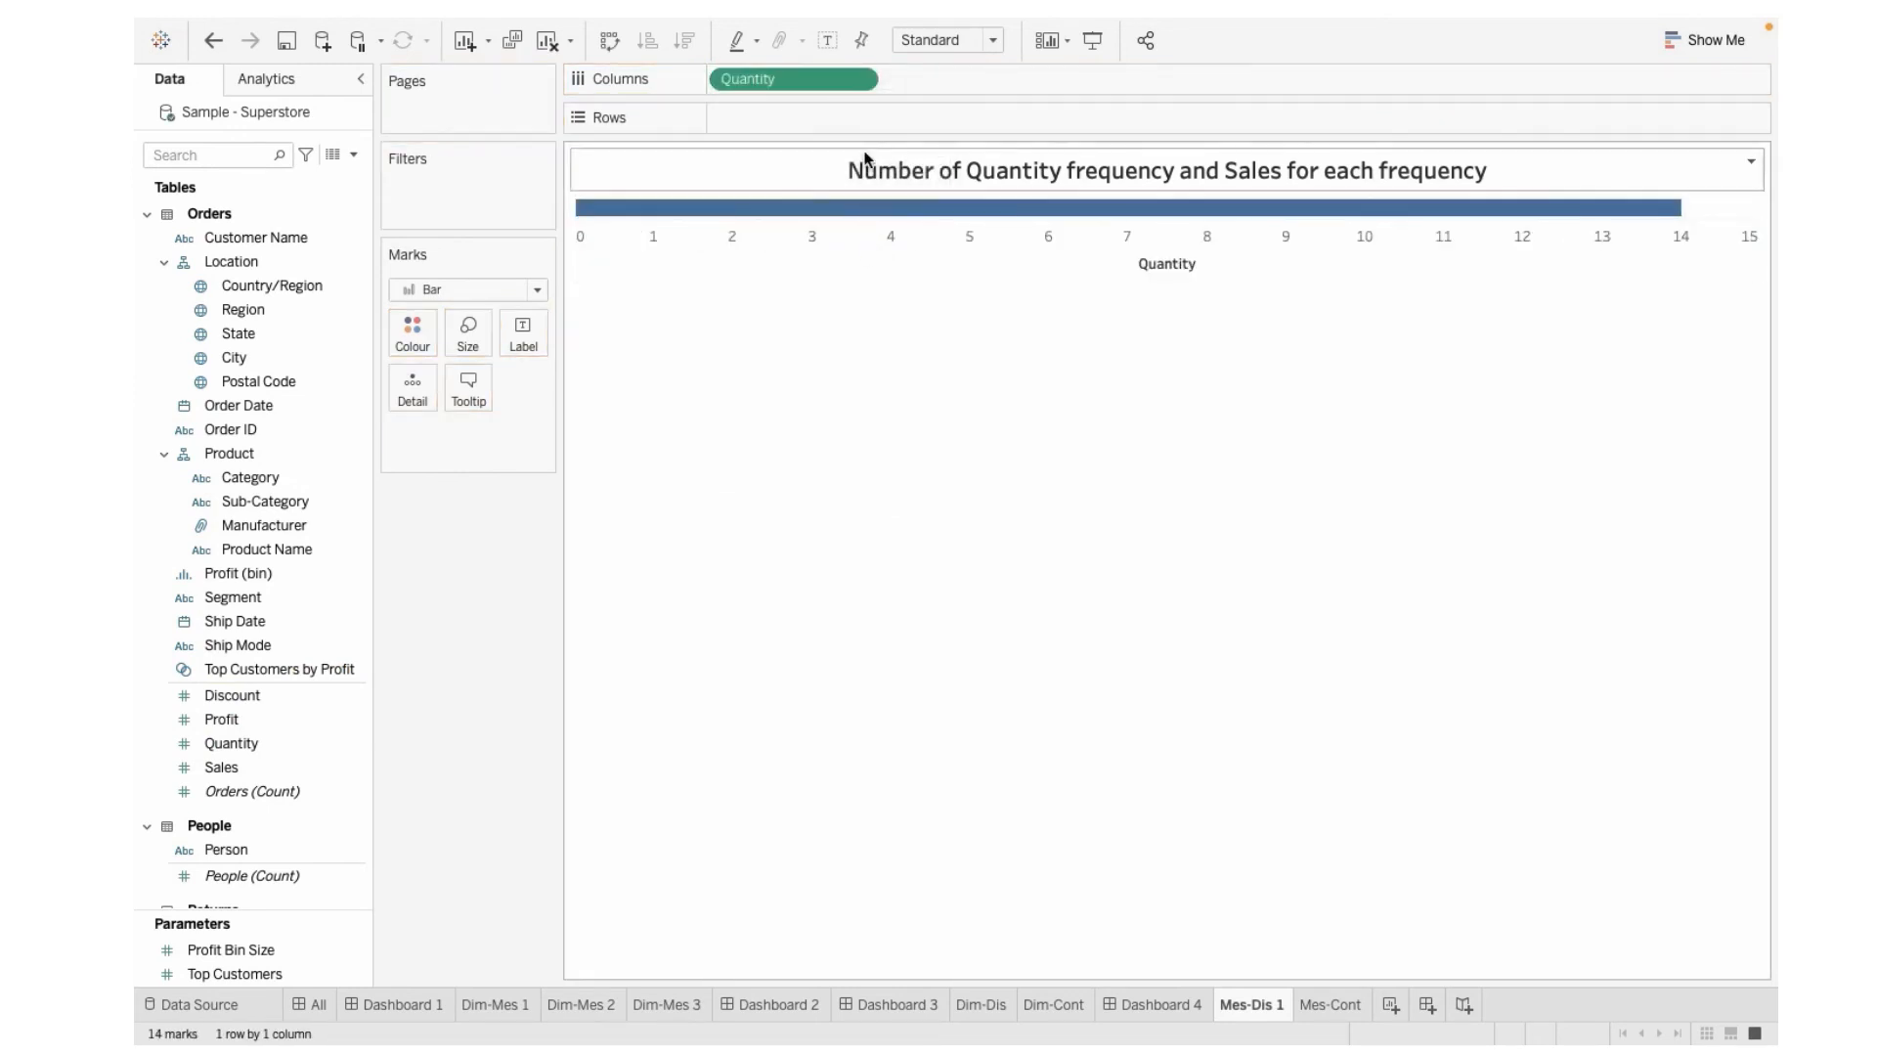
pyautogui.click(856, 83)
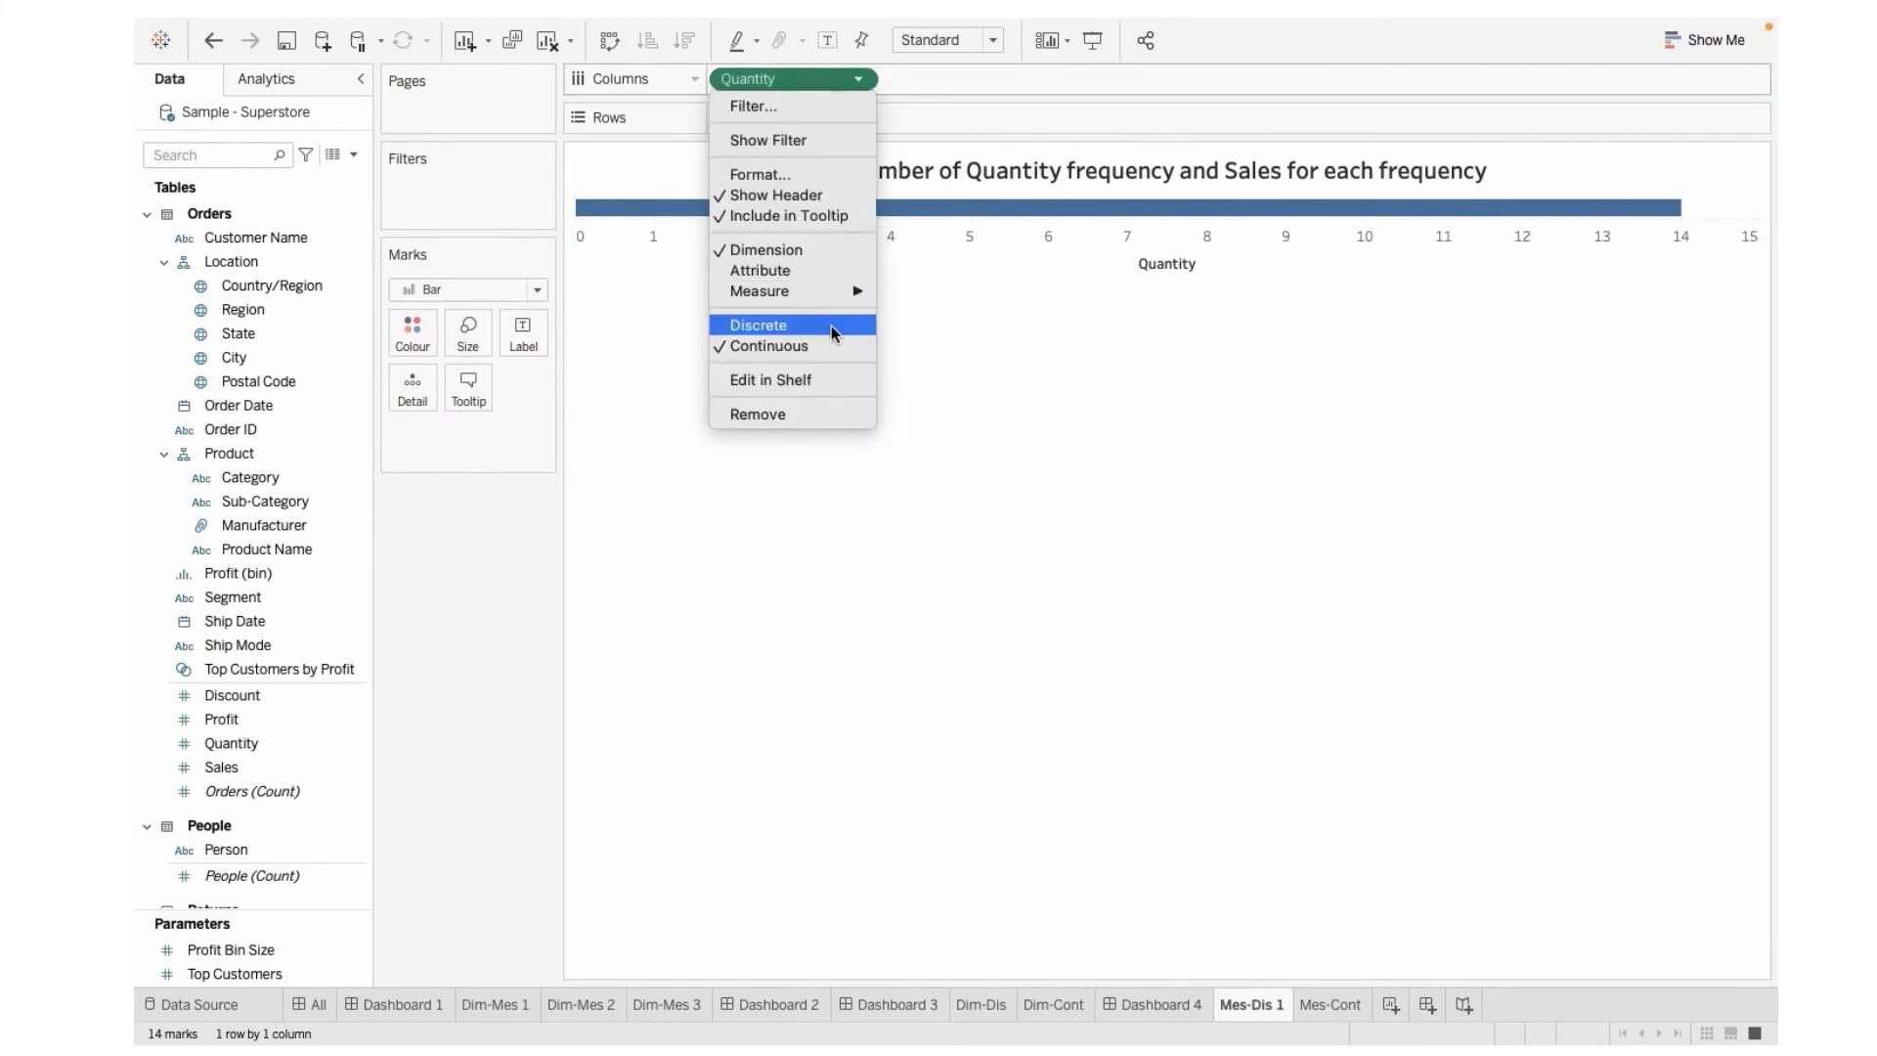
pyautogui.click(831, 326)
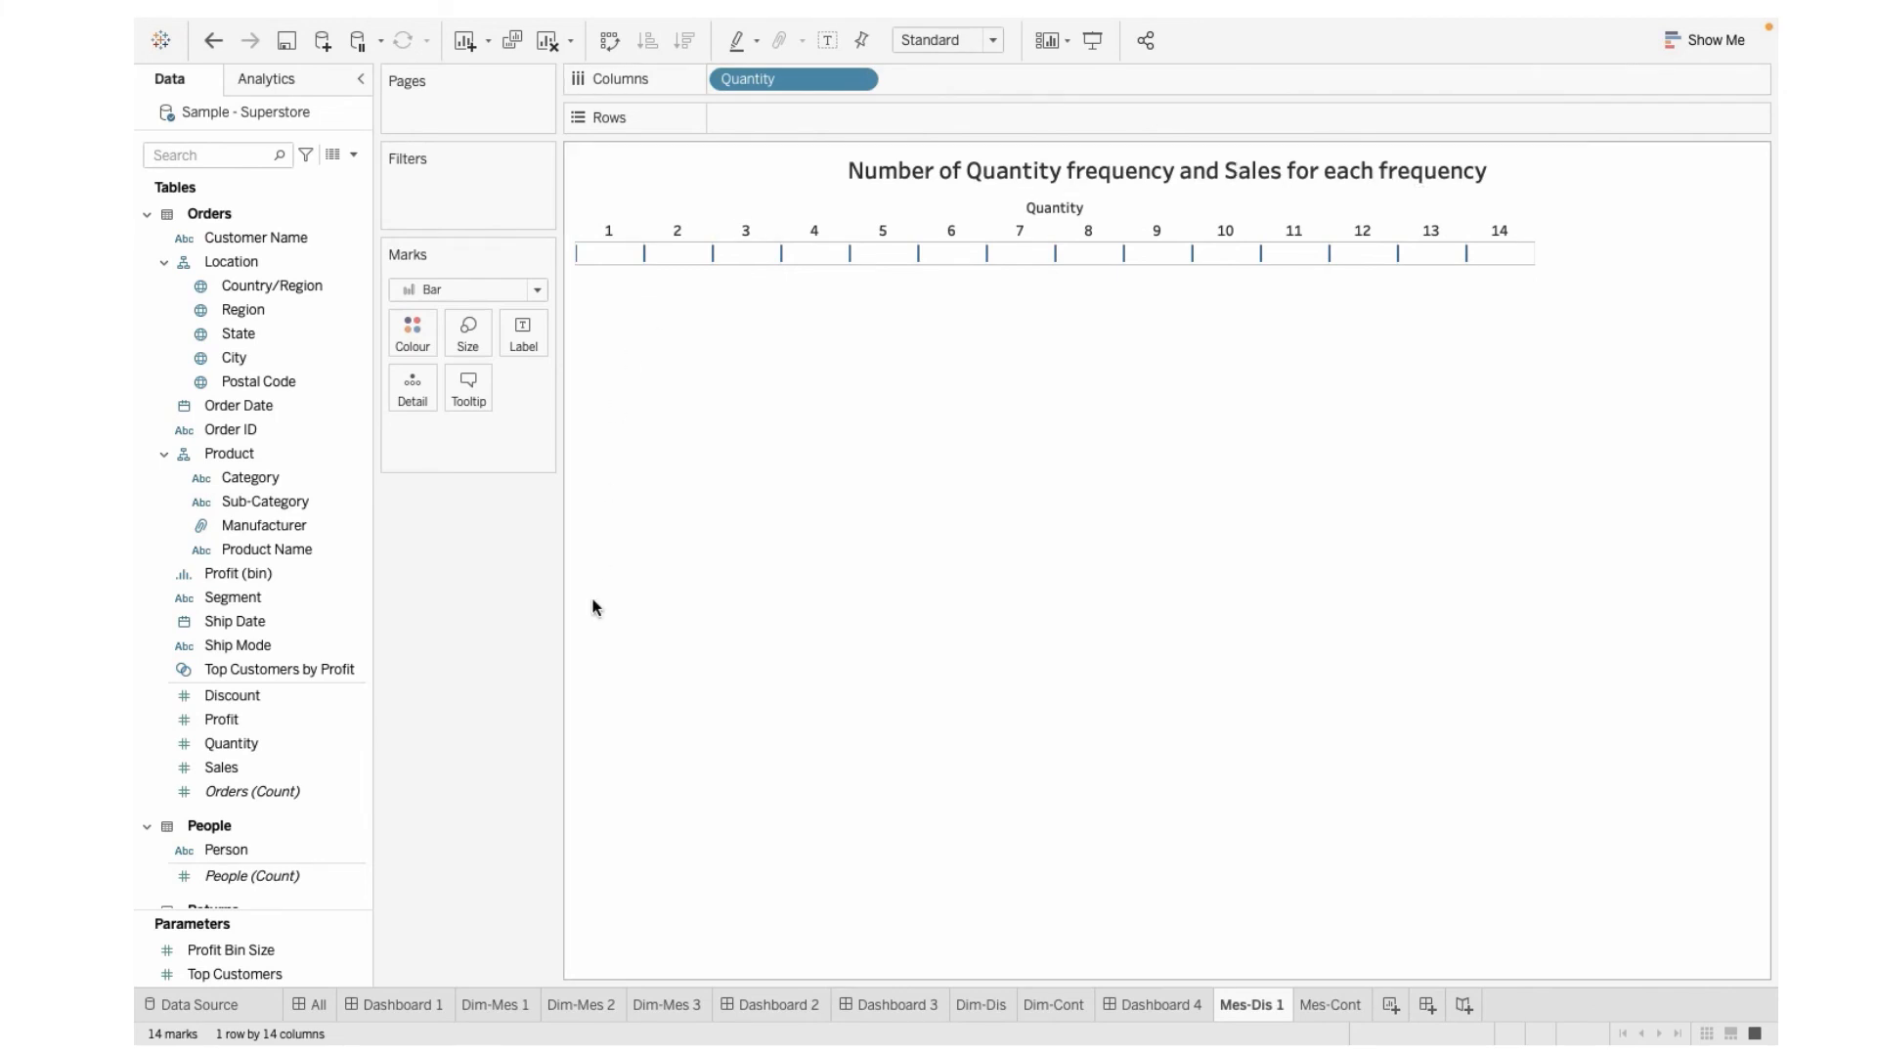
# Step: Add Sales to Rows and sort the Quantity bars by Sales in descending order
pyautogui.moveTo(235, 766); pyautogui.dragTo(847, 114)
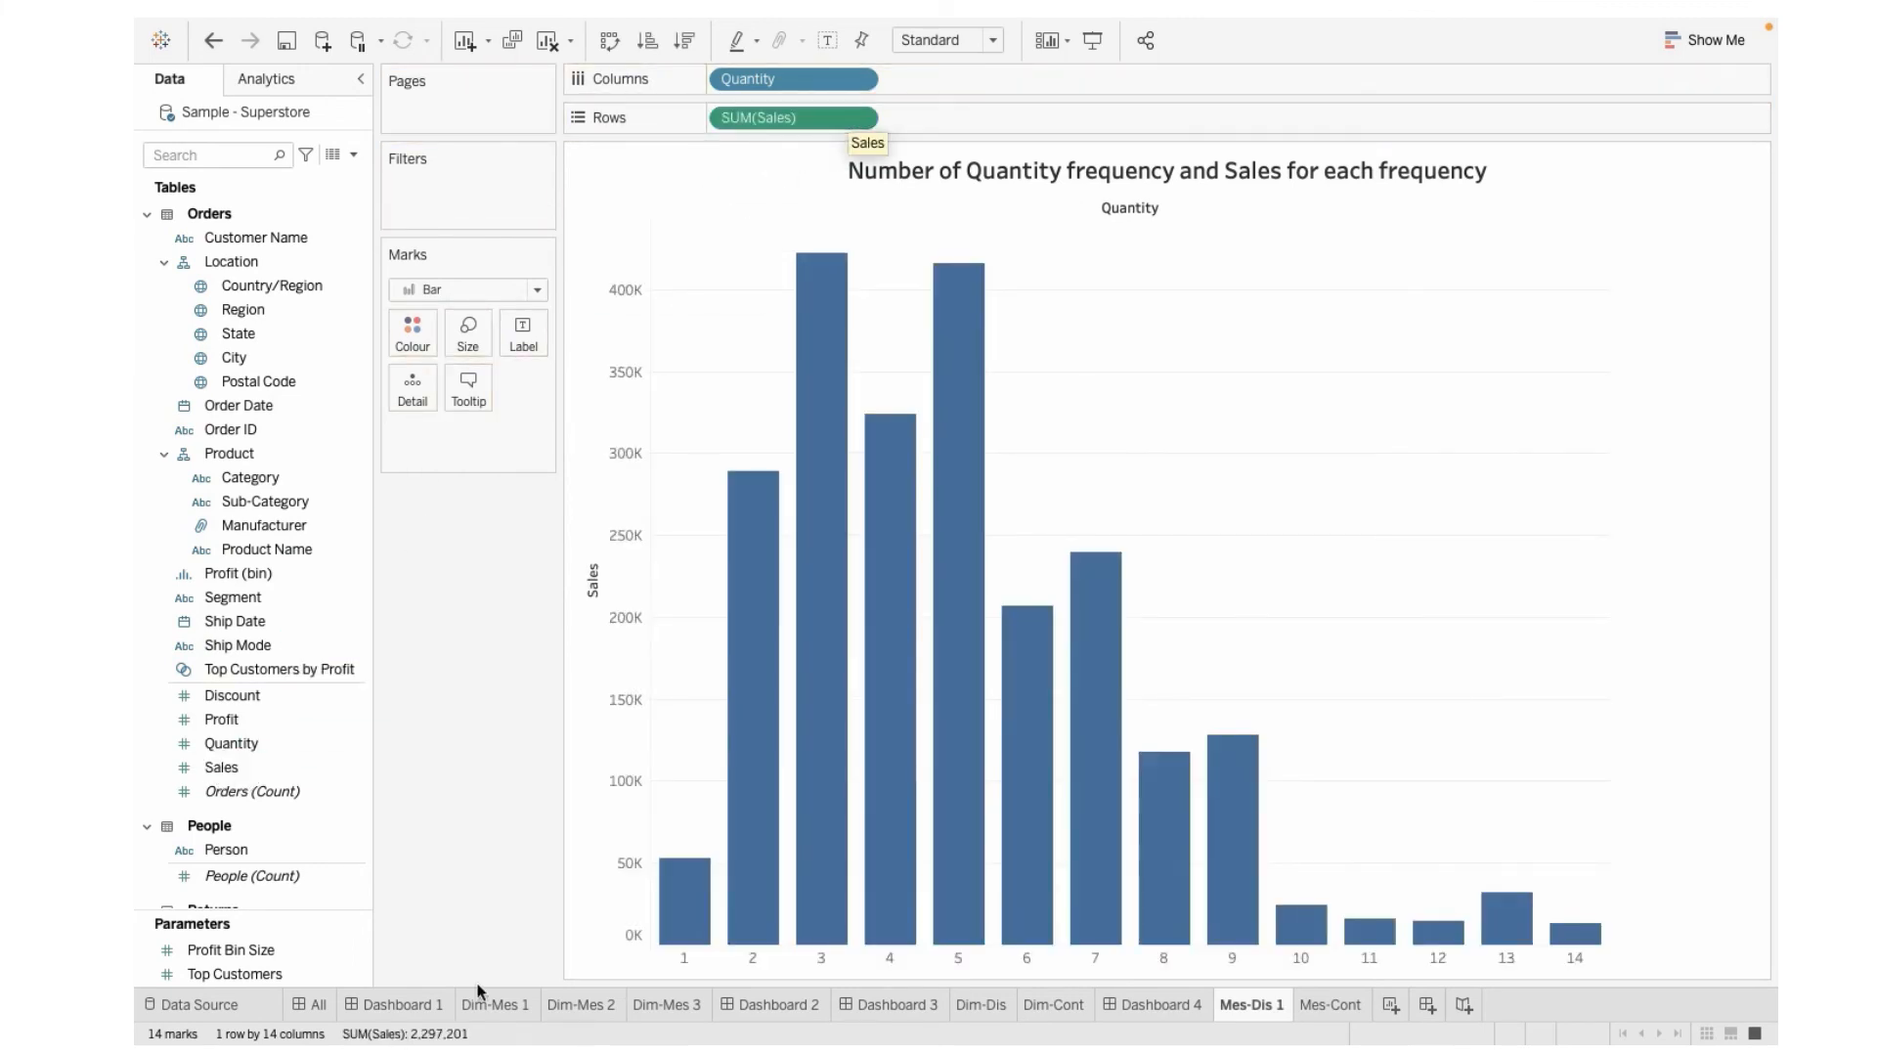
pyautogui.click(685, 42)
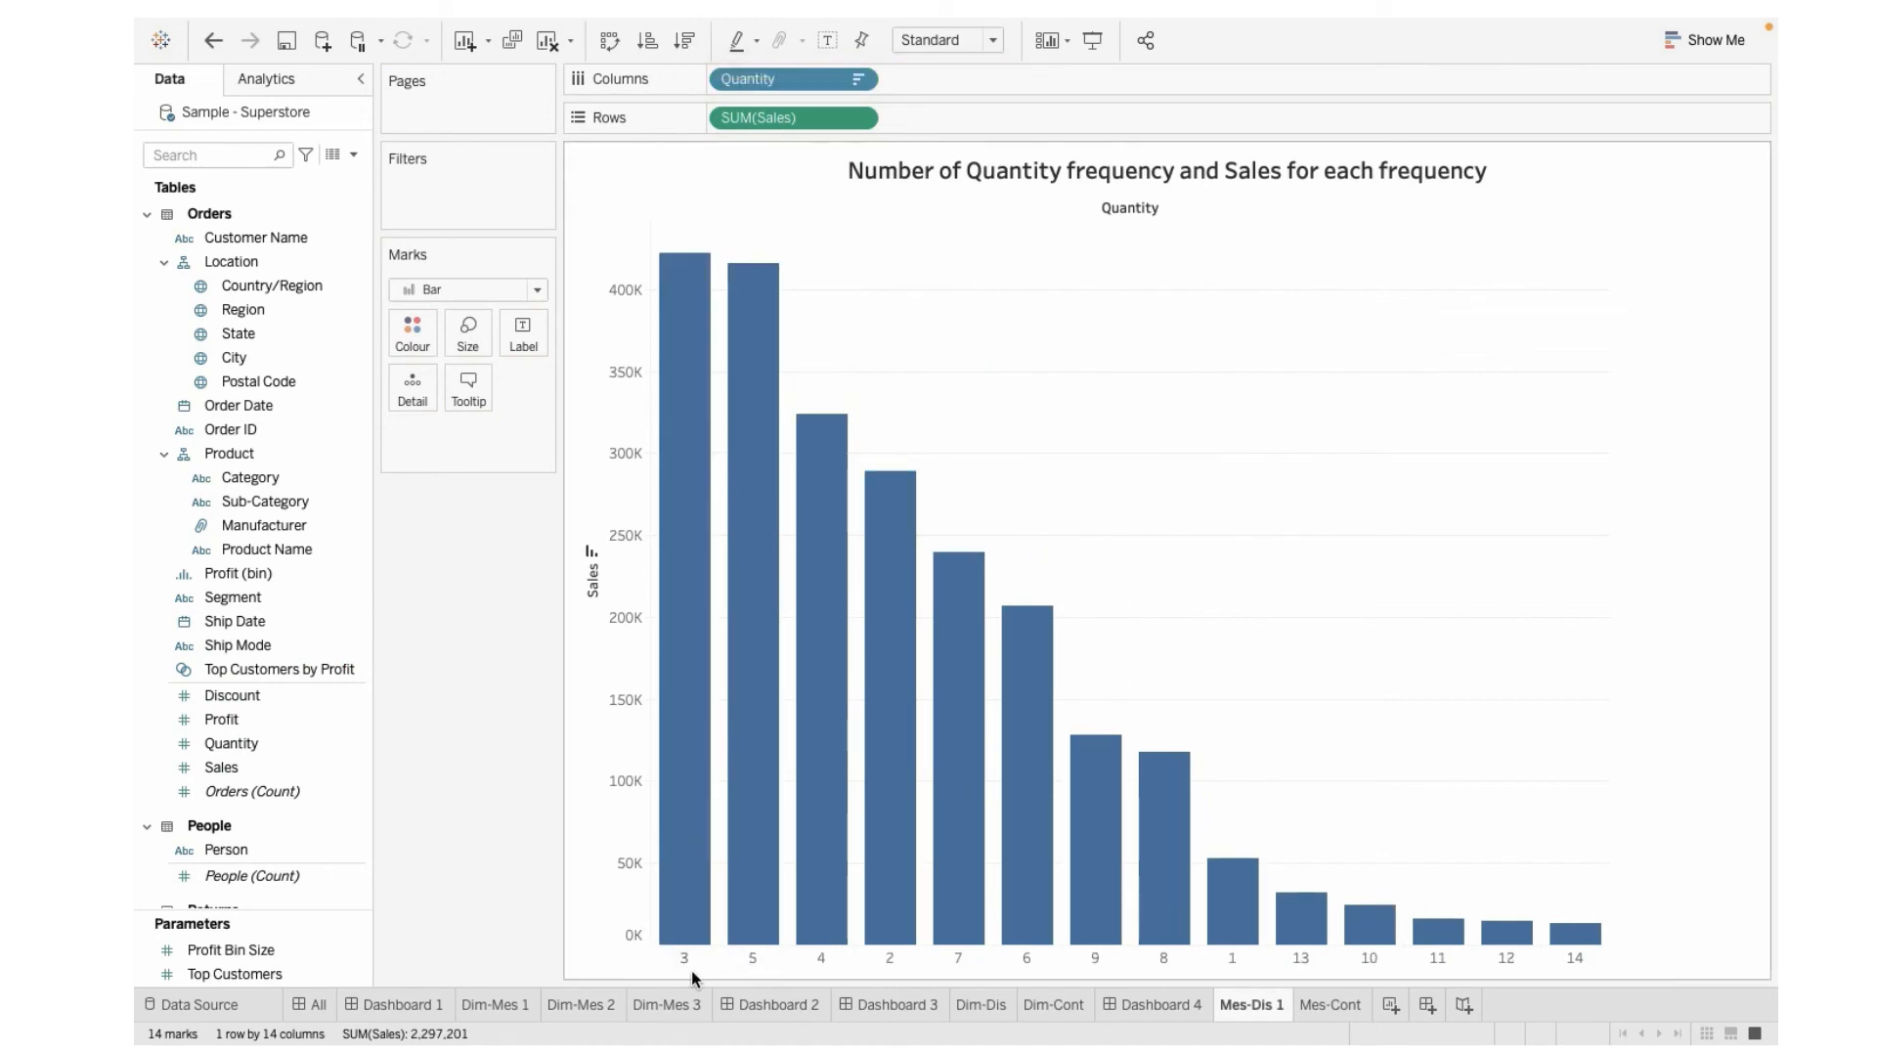
pyautogui.moveTo(685, 418)
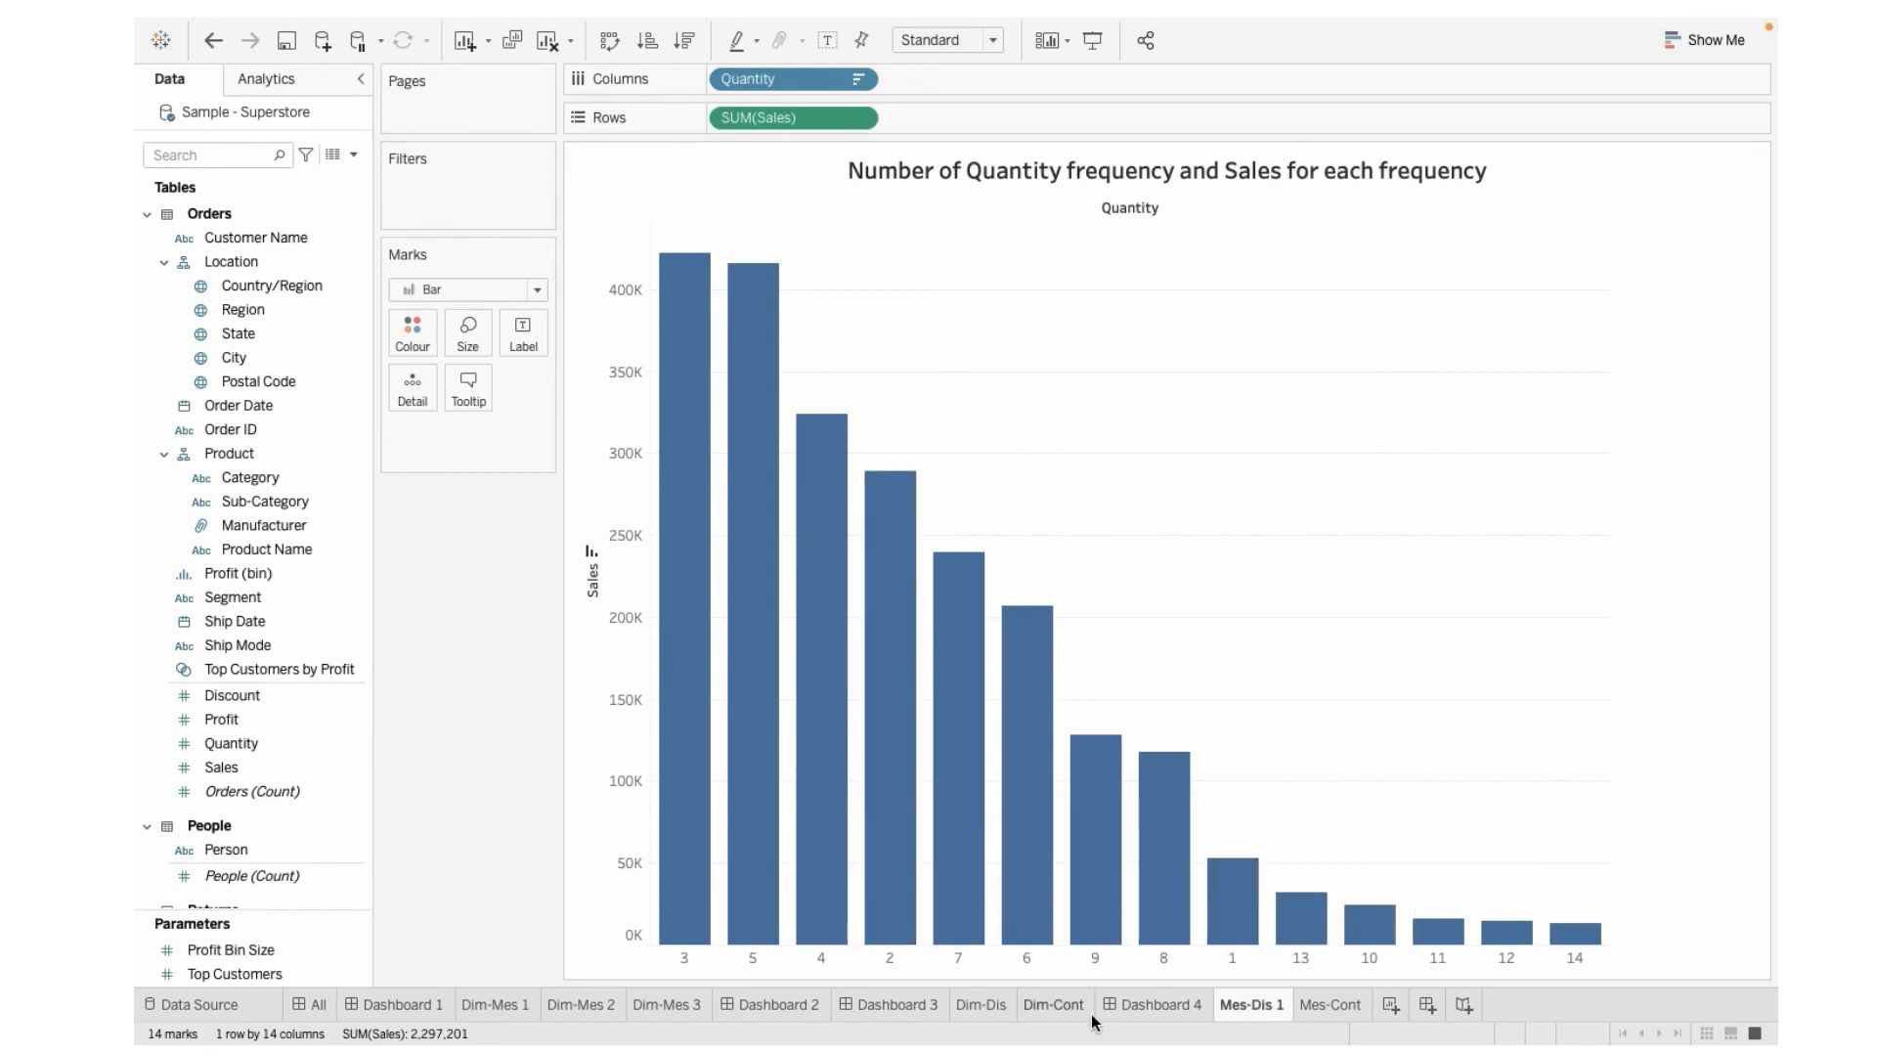
# Step: Revisit the Measure diagram on Dashboard 4 and examine the aggregation and continuous options of Sales on the Mes-Cont sheet
pyautogui.click(1159, 1002)
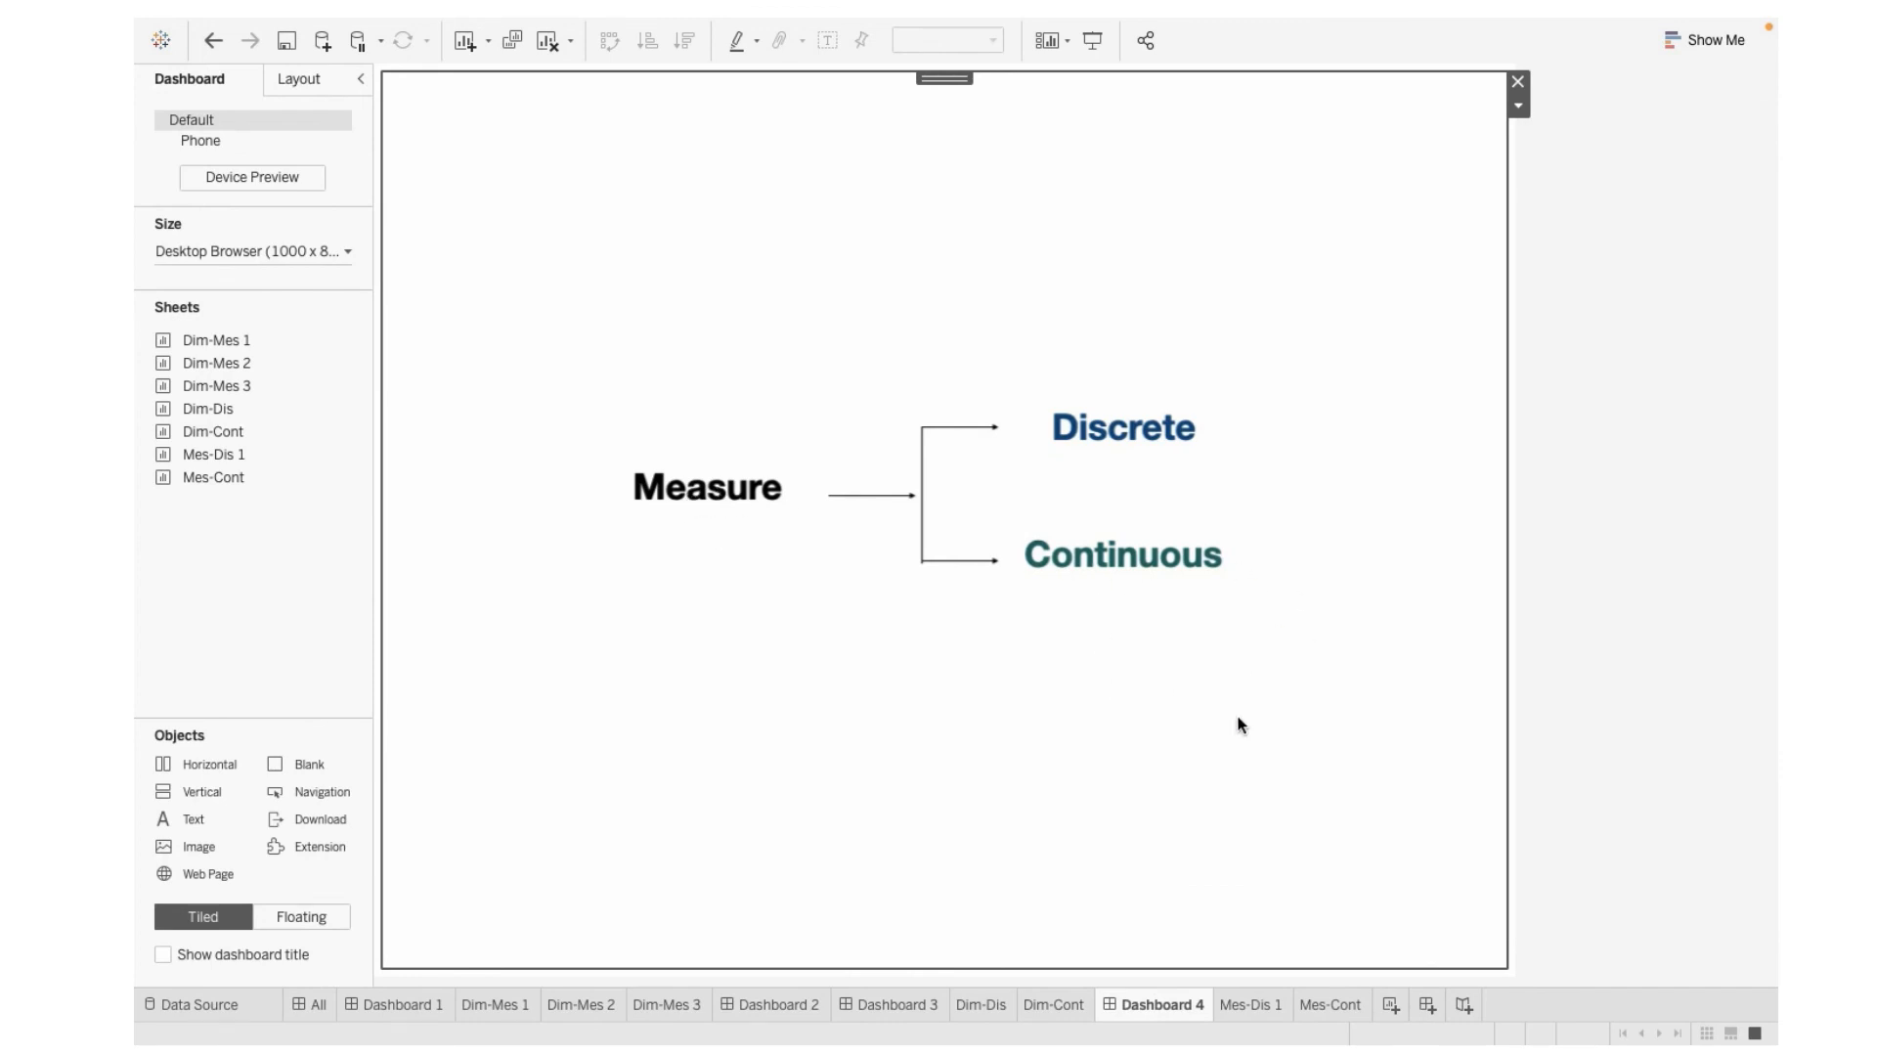
pyautogui.click(1349, 1007)
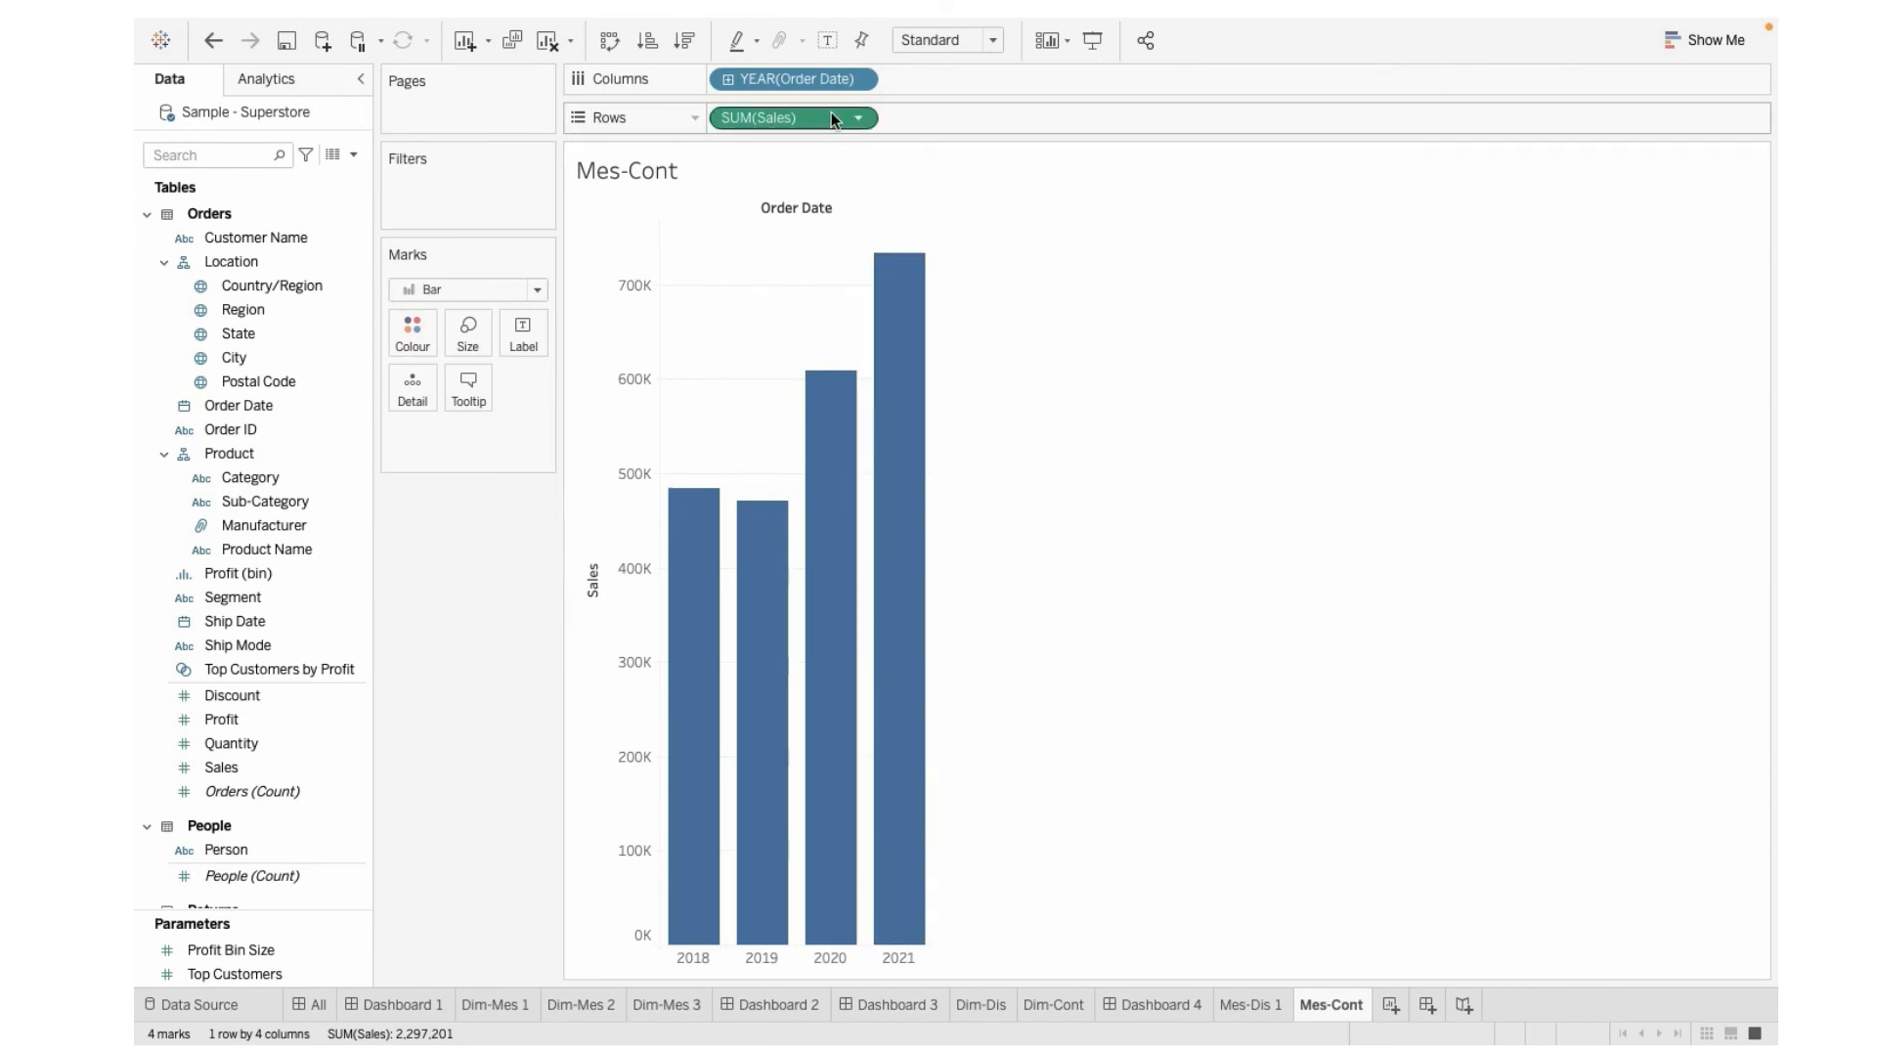
pyautogui.click(860, 119)
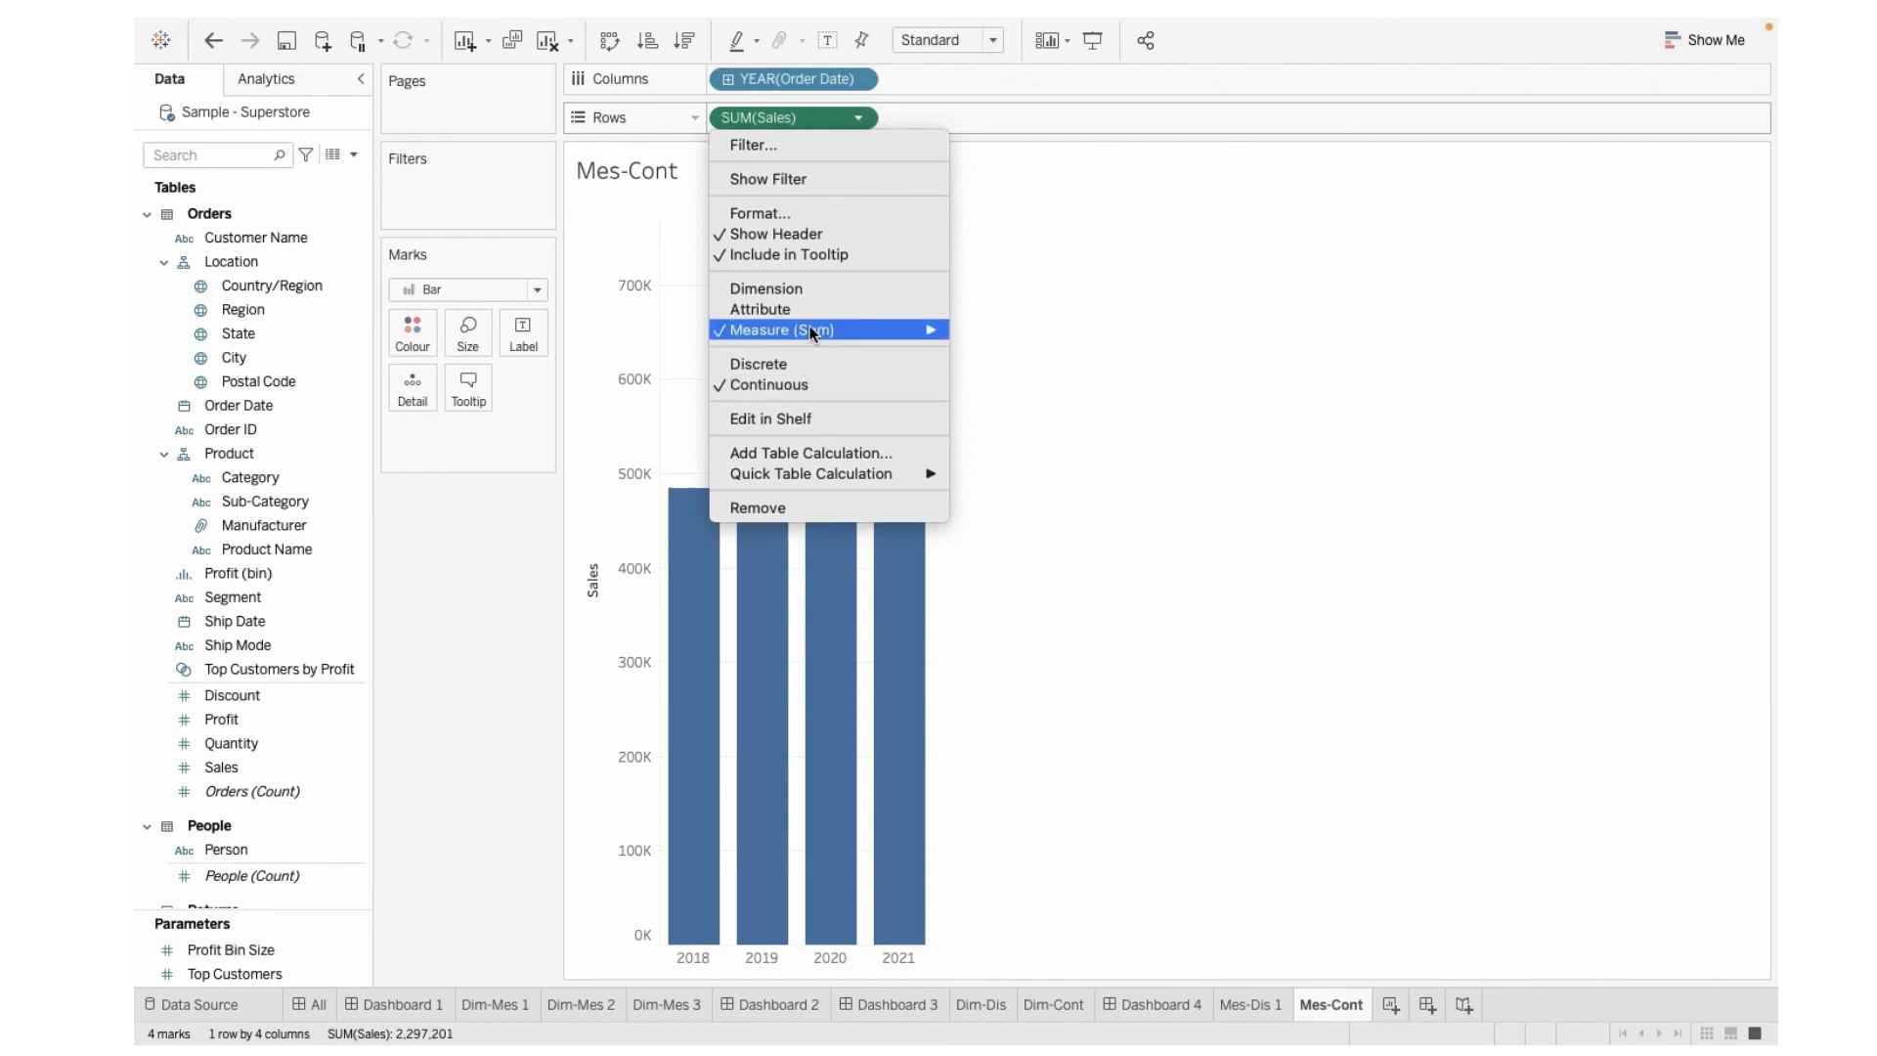
pyautogui.click(1218, 301)
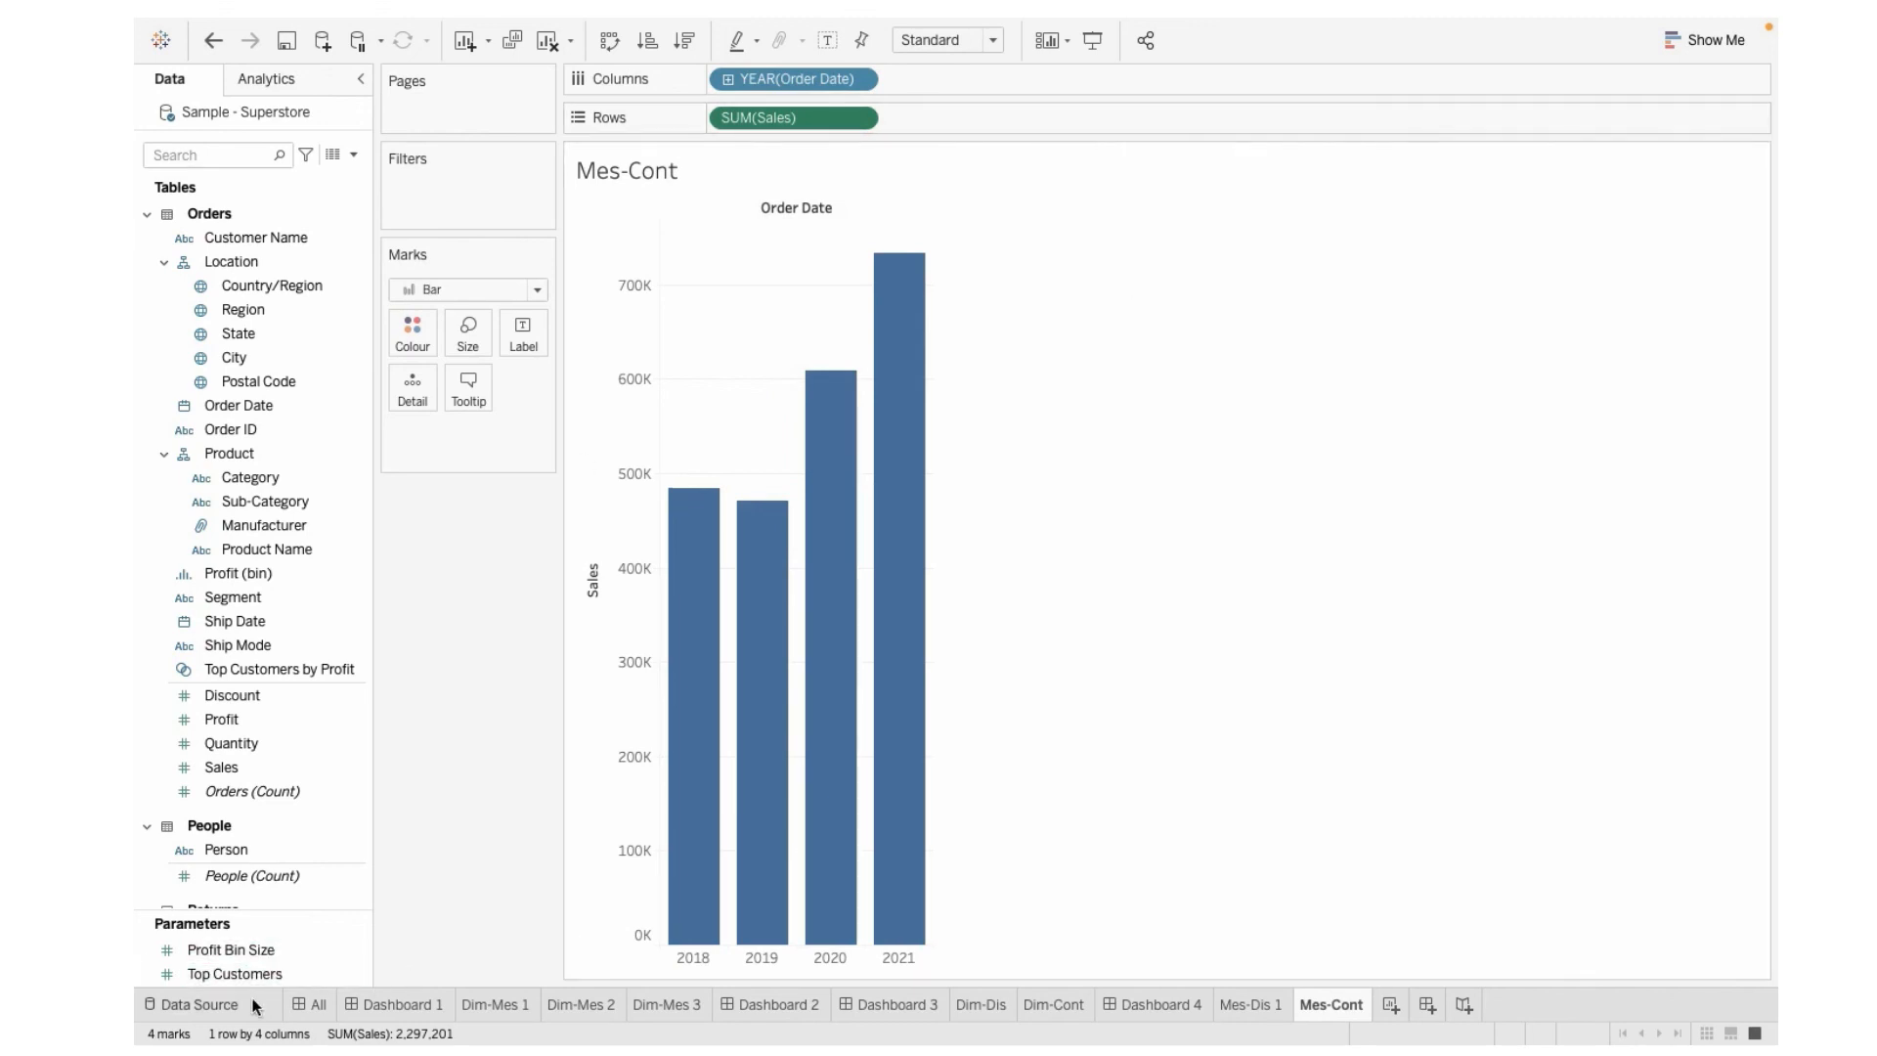
# Step: Show the All dashboard with the Dimension, Measure, Discrete and Continuous overview
pyautogui.click(200, 1004)
pyautogui.click(302, 1007)
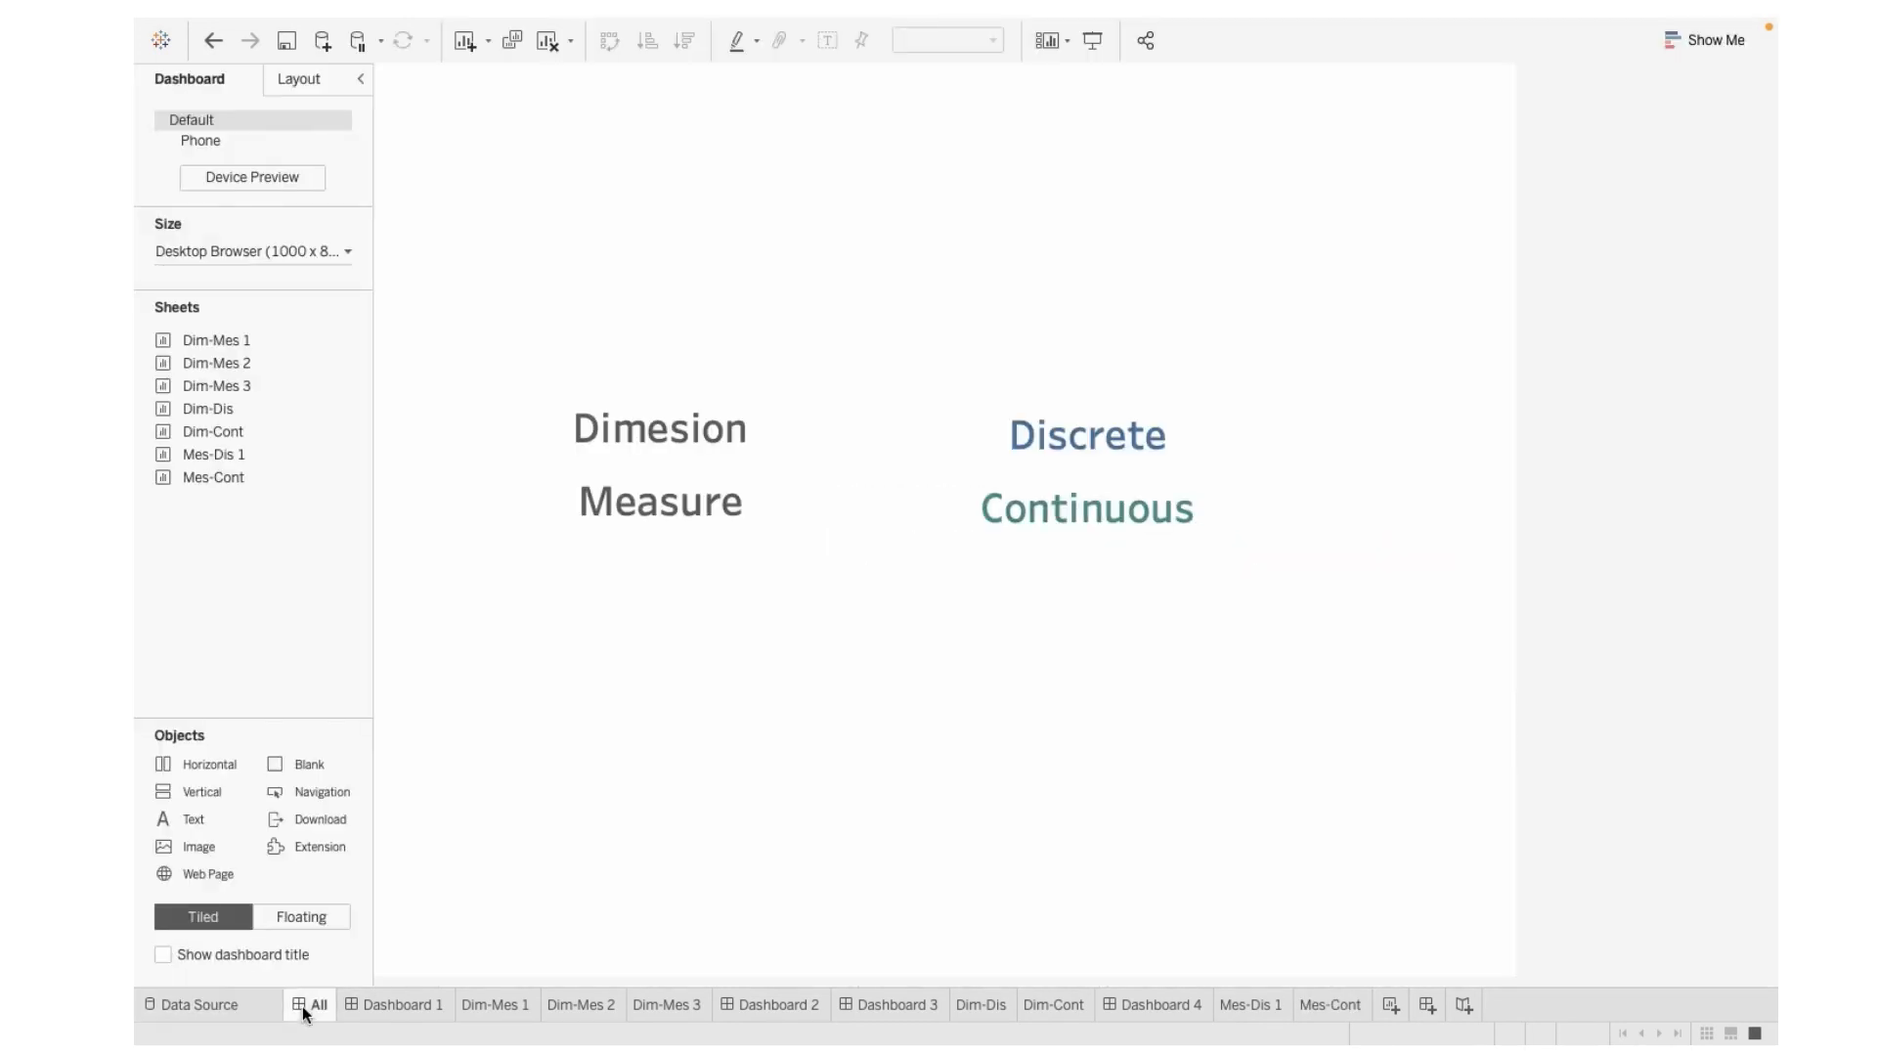